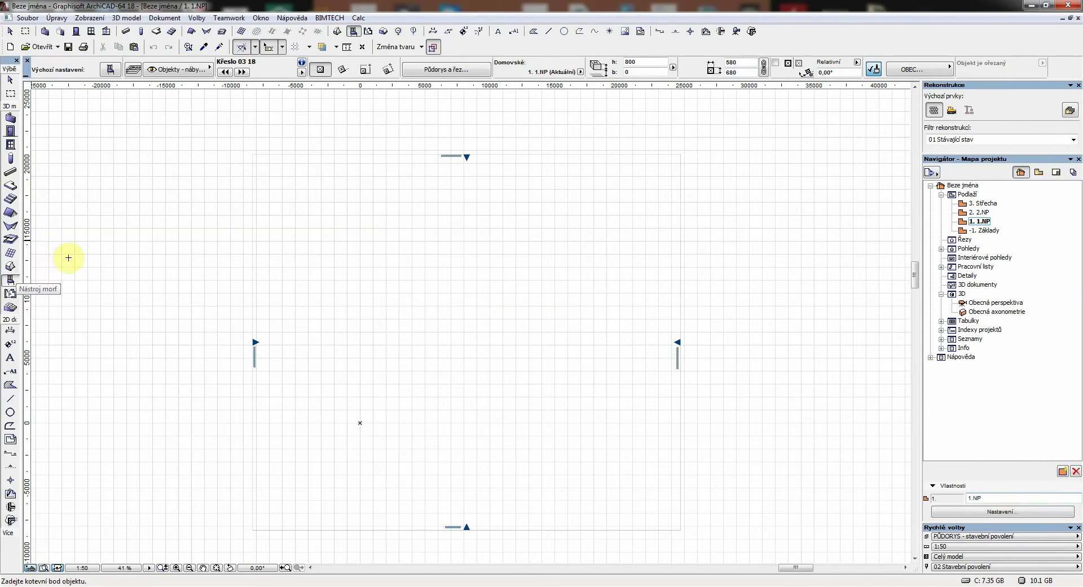
# Examine the linked libraries in the object tool's default settings and close the settings.
pyautogui.doubleClick(10, 280)
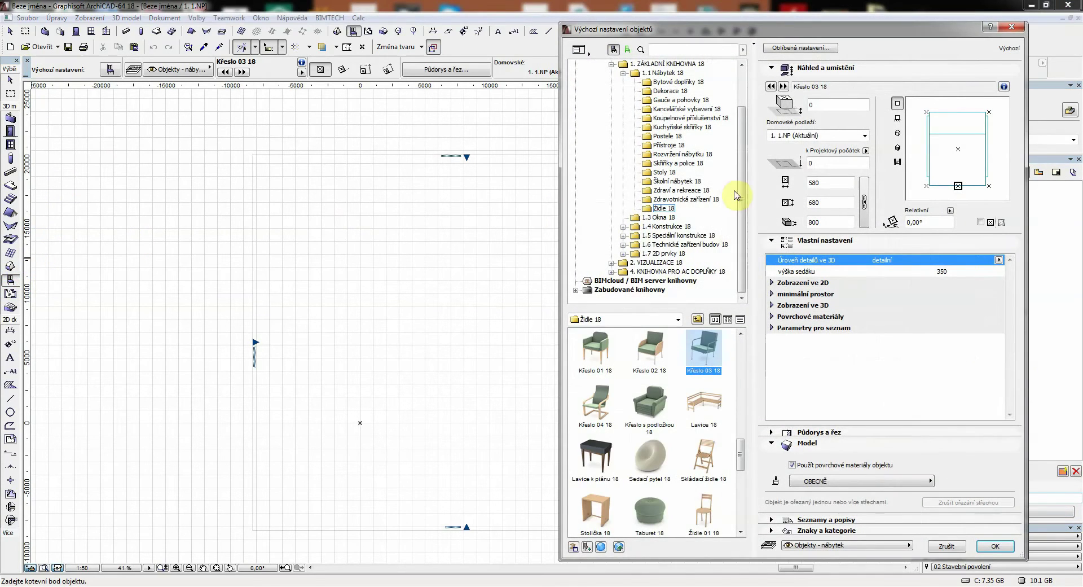
pyautogui.scroll(2, 743, 213)
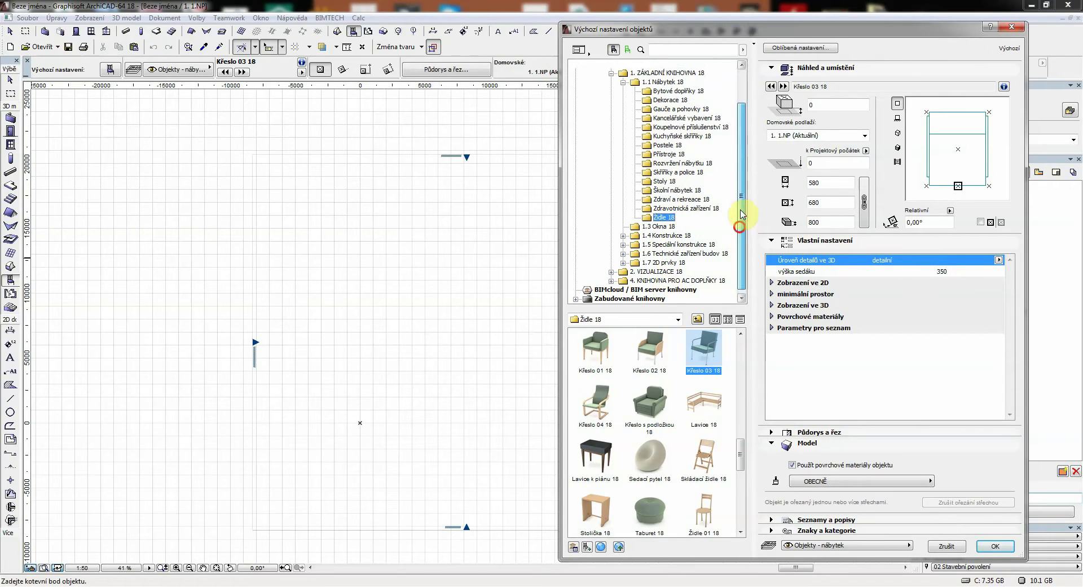
pyautogui.click(584, 84)
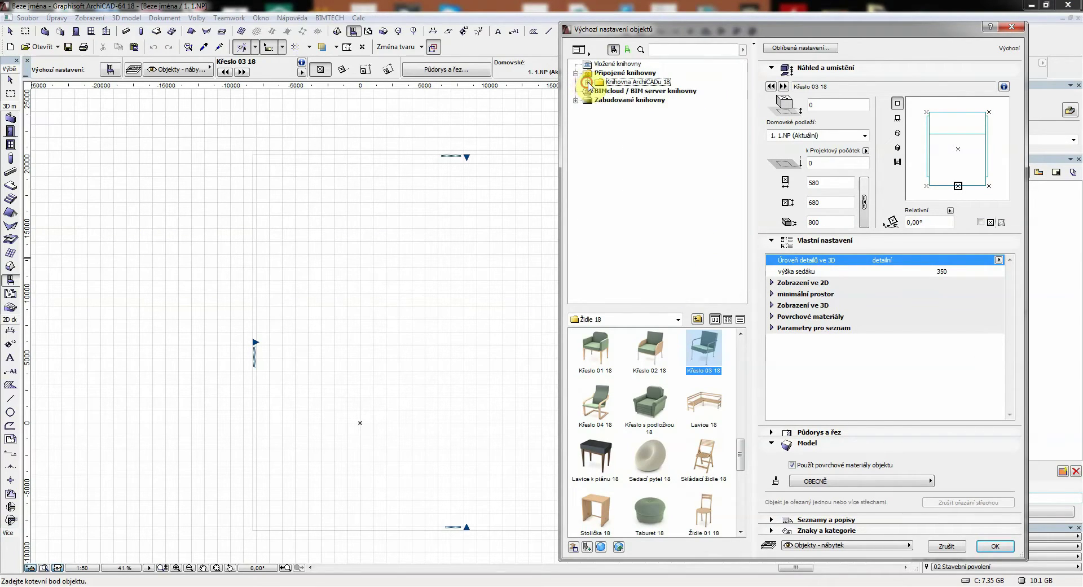
pyautogui.click(994, 546)
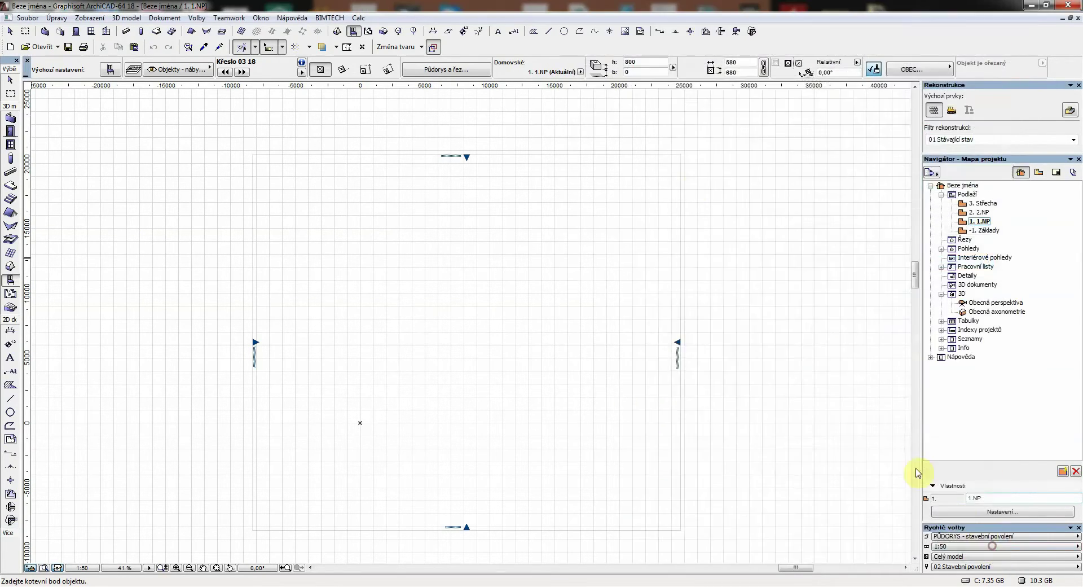
# Open the BIMTECH building materials catalogue and filter the Hydroizolace category by the manufacturer LITHOPLAST.
pyautogui.click(326, 18)
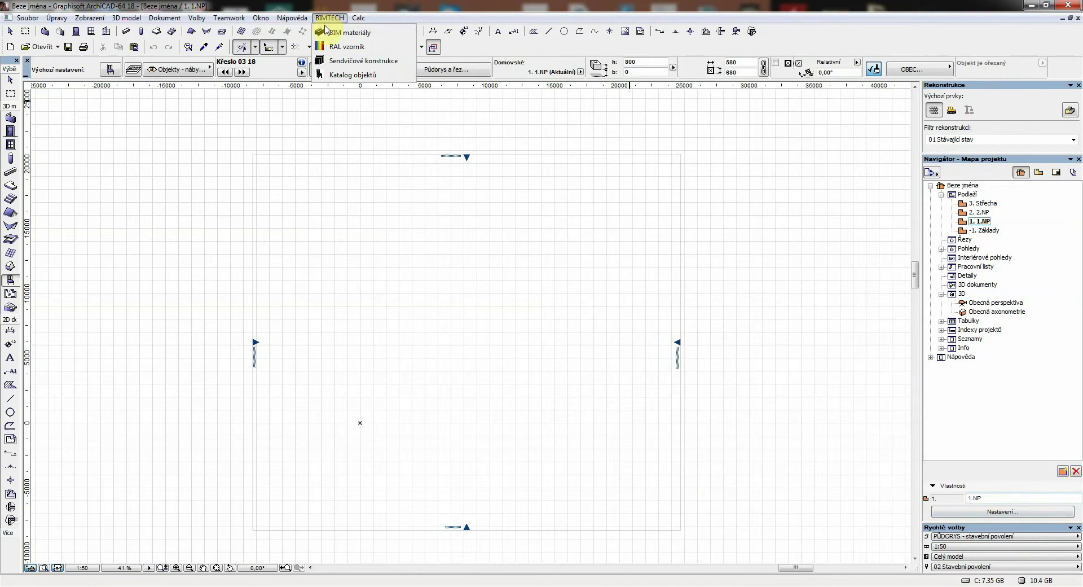
pyautogui.click(329, 32)
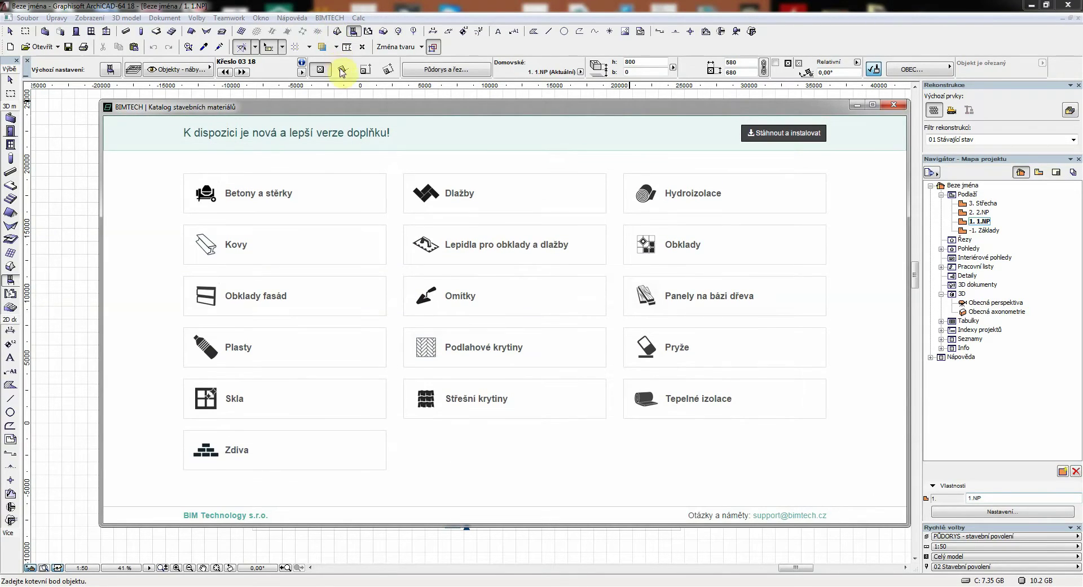
pyautogui.click(664, 187)
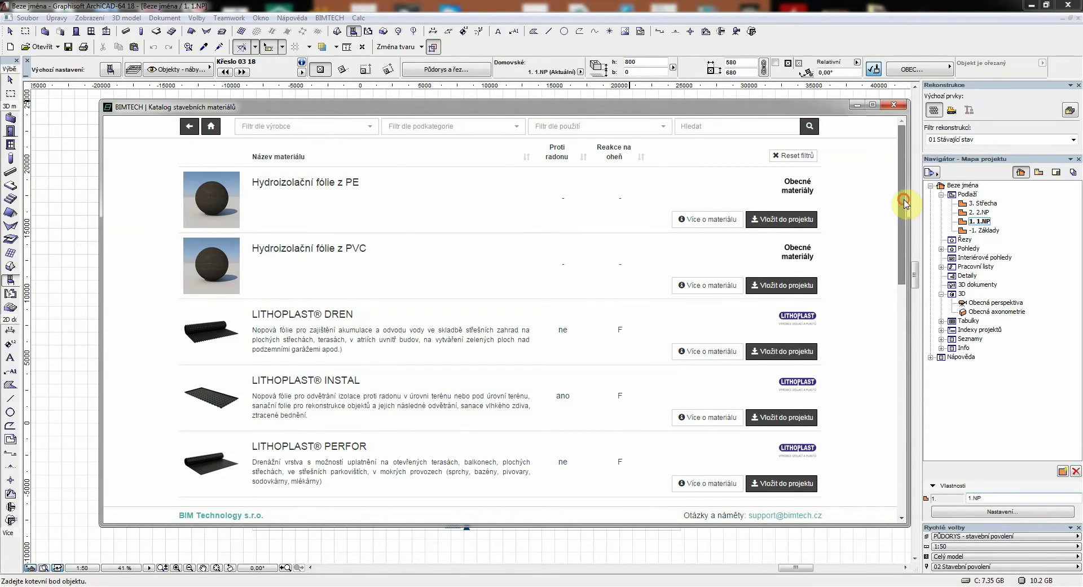
pyautogui.moveTo(902, 203)
pyautogui.mouseDown()
pyautogui.moveTo(901, 282)
pyautogui.moveTo(899, 218)
pyautogui.mouseUp()
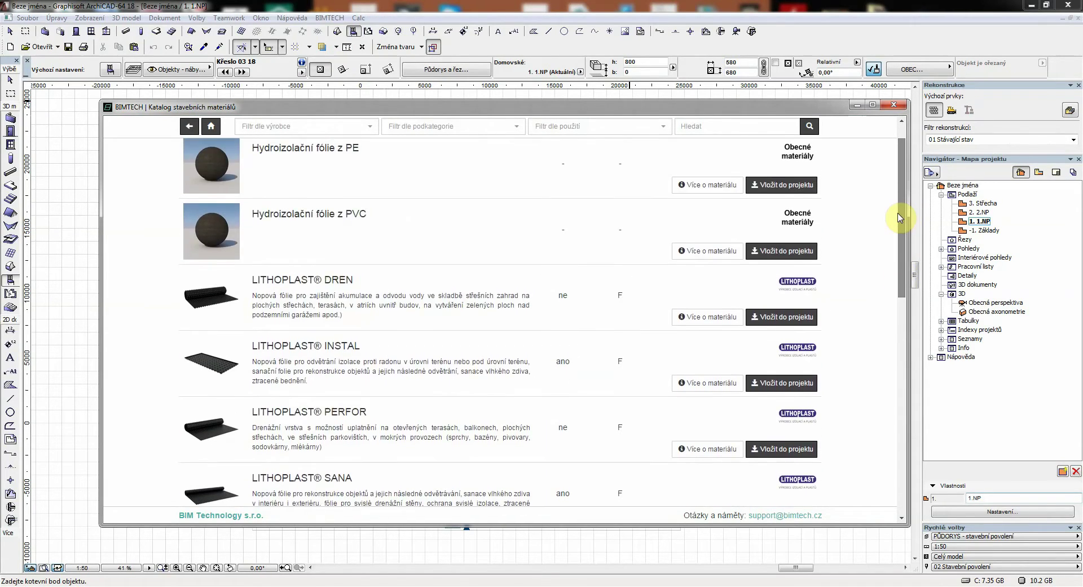
pyautogui.click(381, 133)
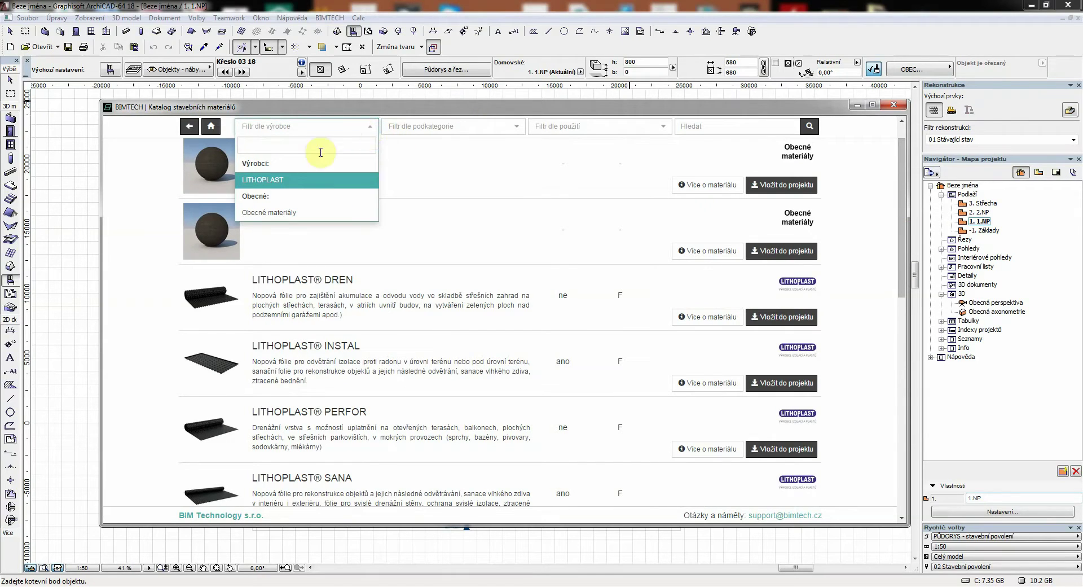
pyautogui.click(283, 176)
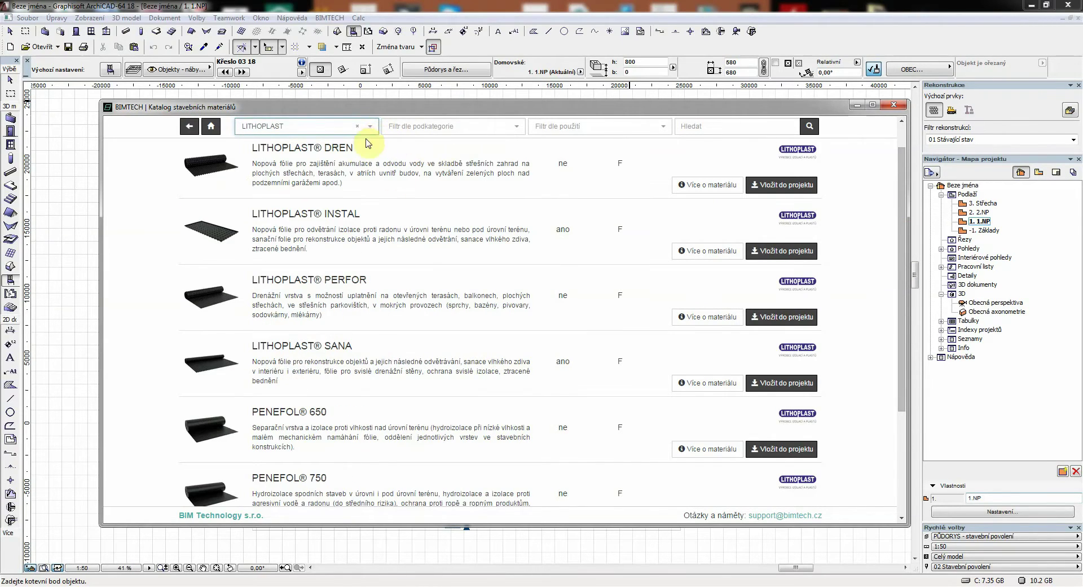
# Examine the detailed properties, available thicknesses and accessories of LITHOPLAST DREN and return to the material list.
pyautogui.scroll(-2, 345, 302)
pyautogui.scroll(3, 346, 302)
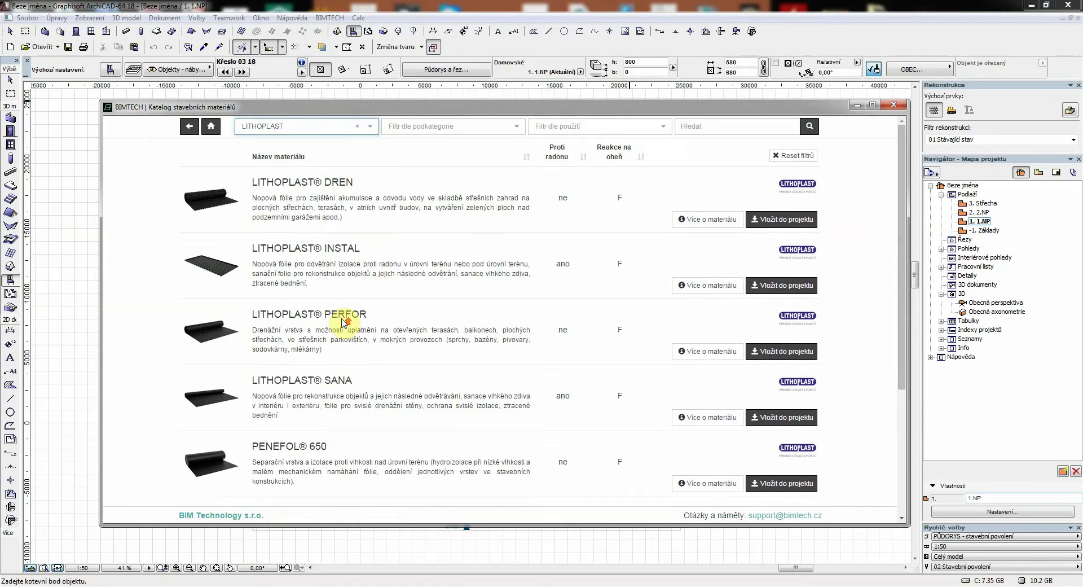
pyautogui.click(700, 221)
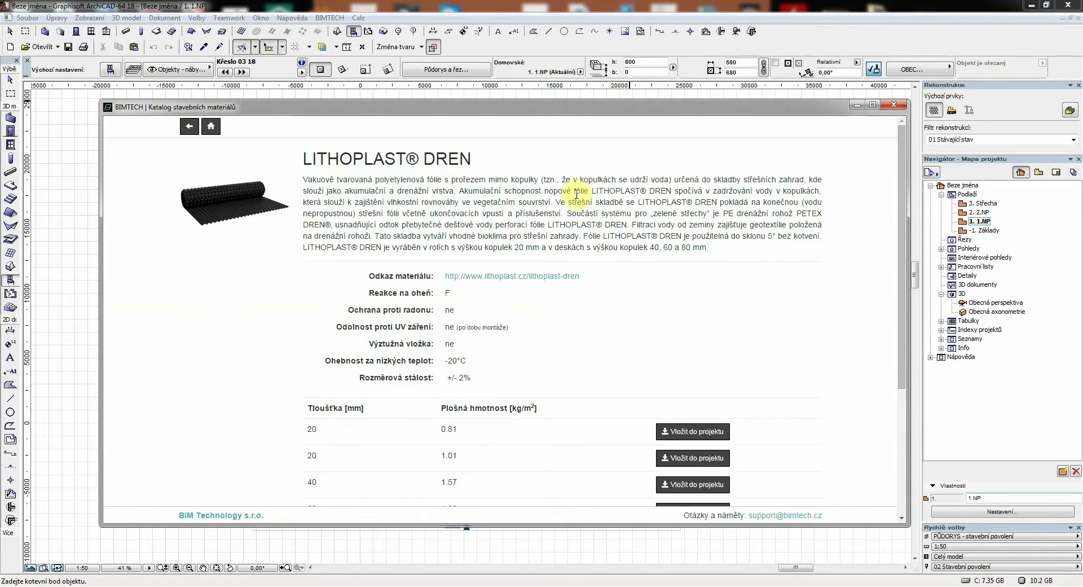
pyautogui.scroll(-3, 576, 194)
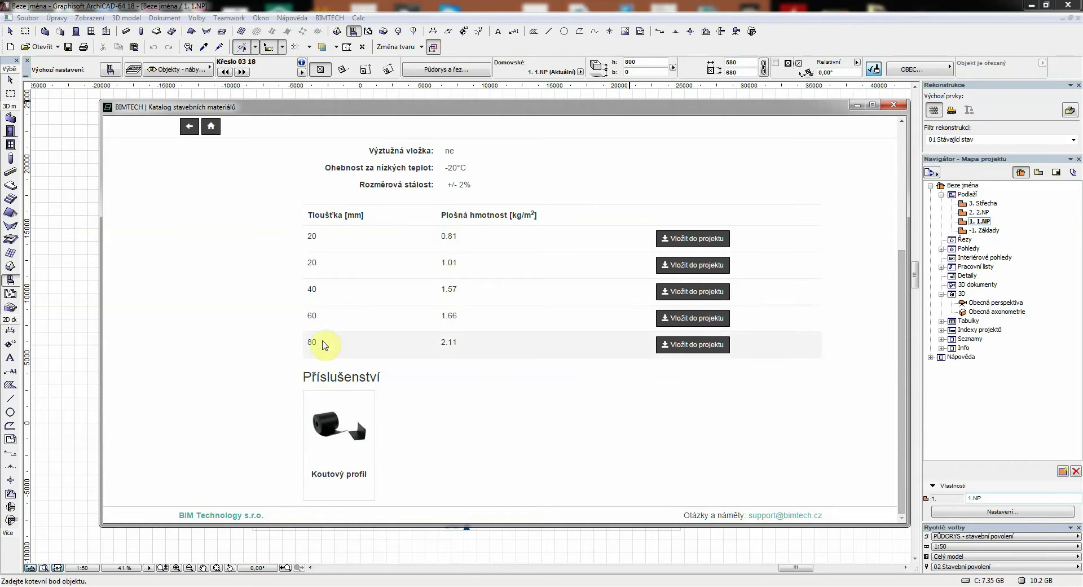
pyautogui.scroll(3, 364, 353)
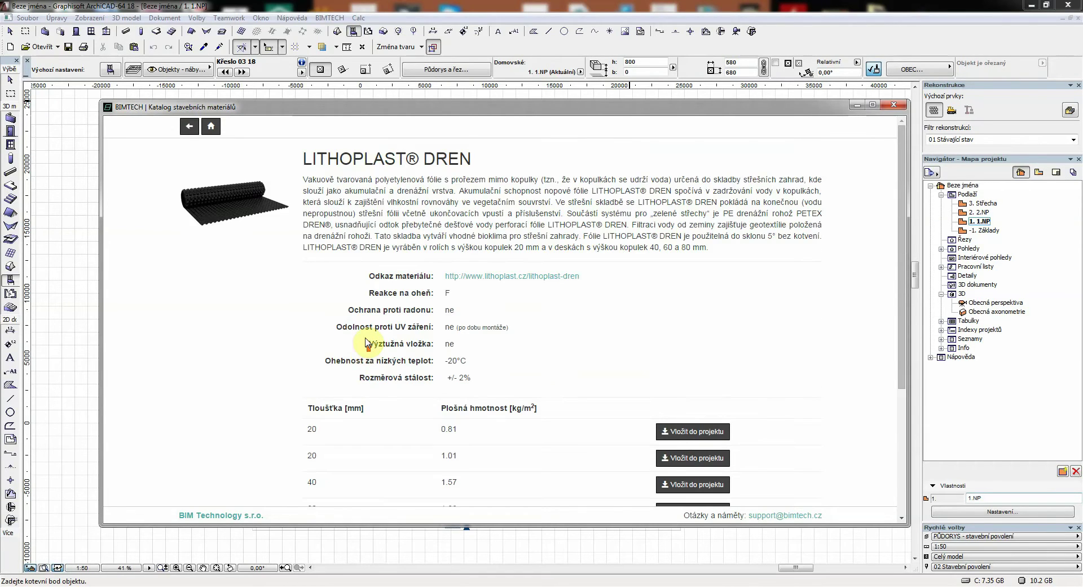
pyautogui.click(189, 126)
# Insert the material PENEFOL 650 into the project in černá with a thickness of 1.0 mm.
pyautogui.scroll(-5, 561, 218)
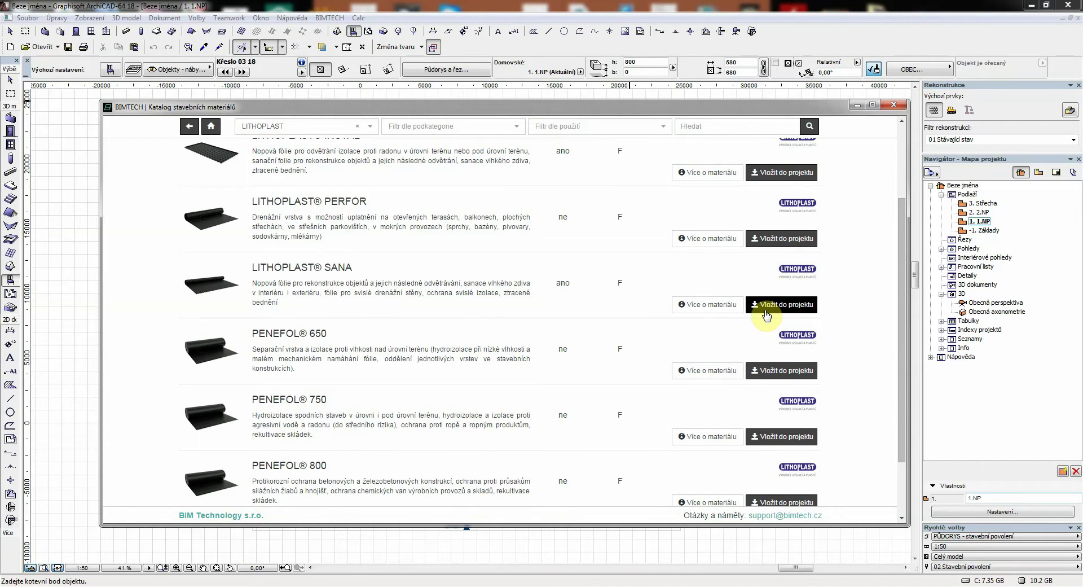
pyautogui.click(781, 375)
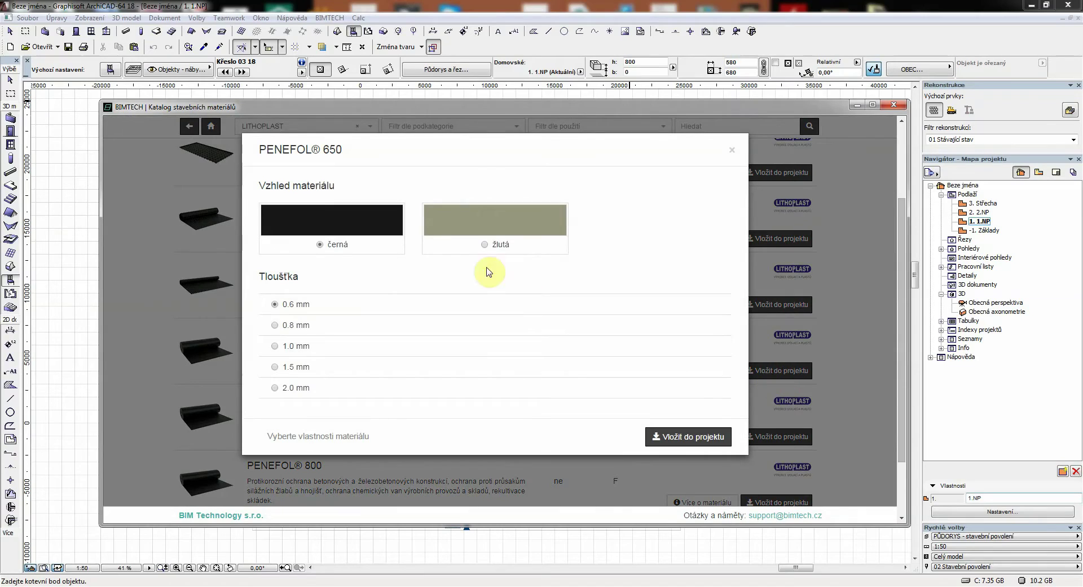
pyautogui.click(320, 346)
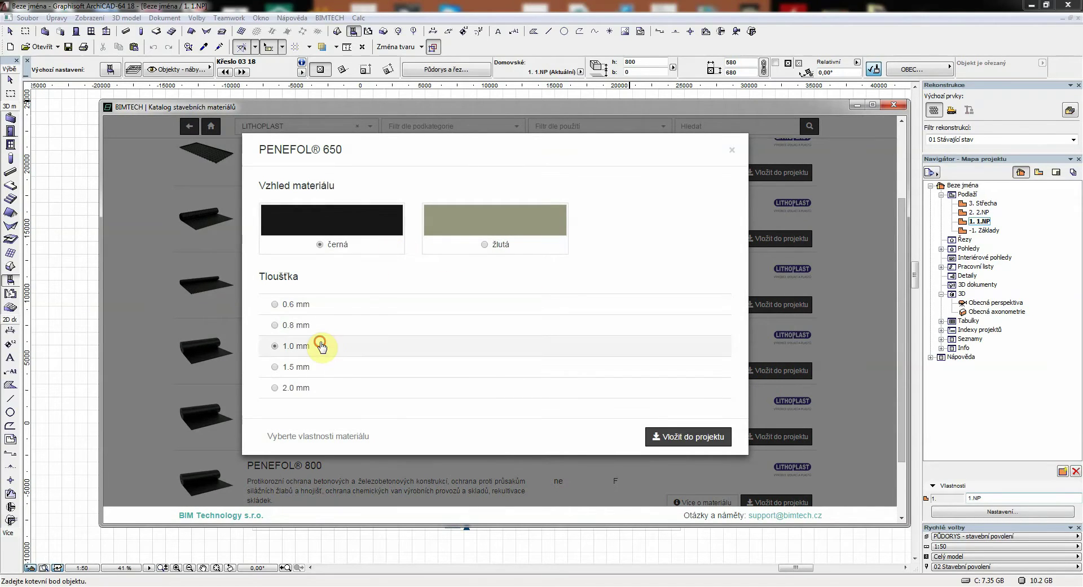
pyautogui.click(666, 439)
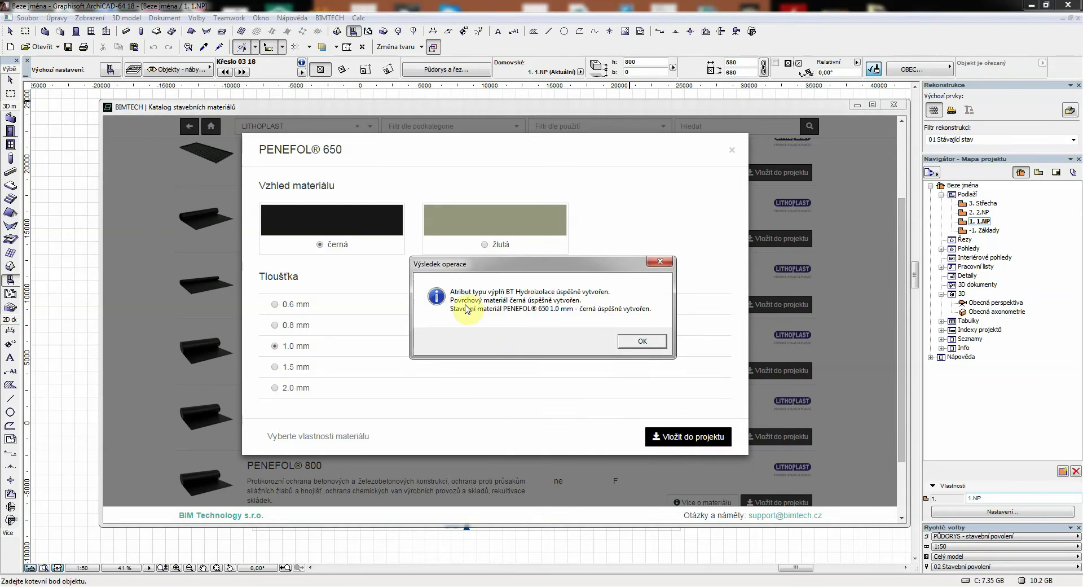
pyautogui.click(638, 340)
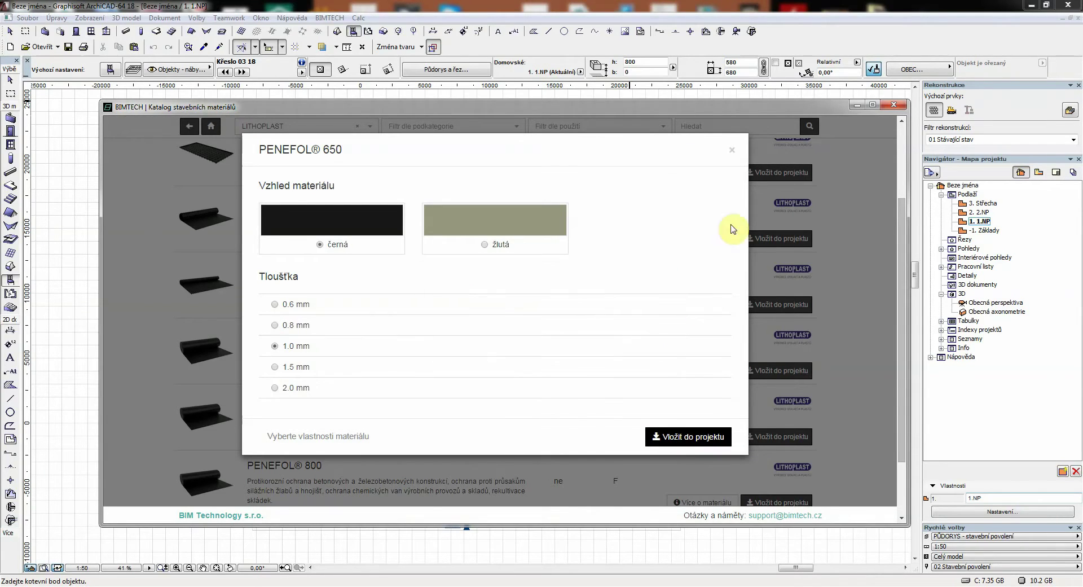
pyautogui.click(732, 150)
# Insert the material PENEFOL 950 into the project with a thickness of 2.0 mm.
pyautogui.scroll(-2, 648, 224)
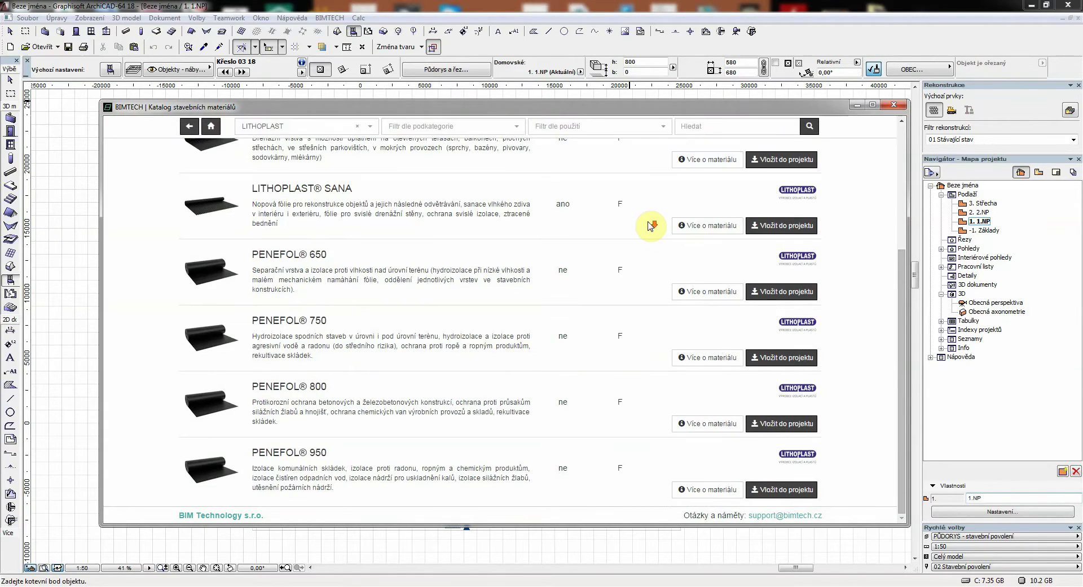
pyautogui.click(766, 491)
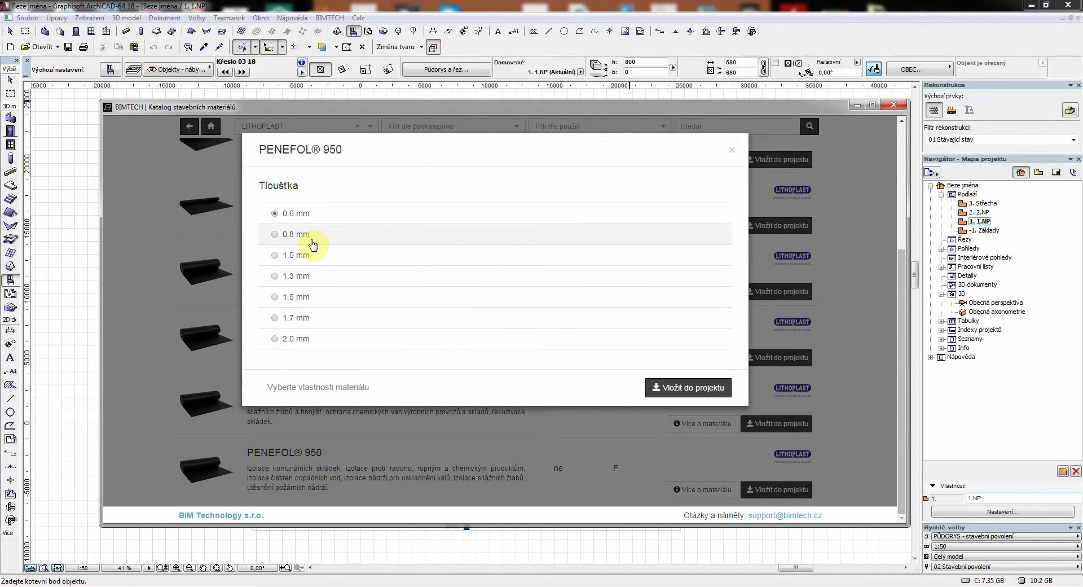
pyautogui.click(340, 340)
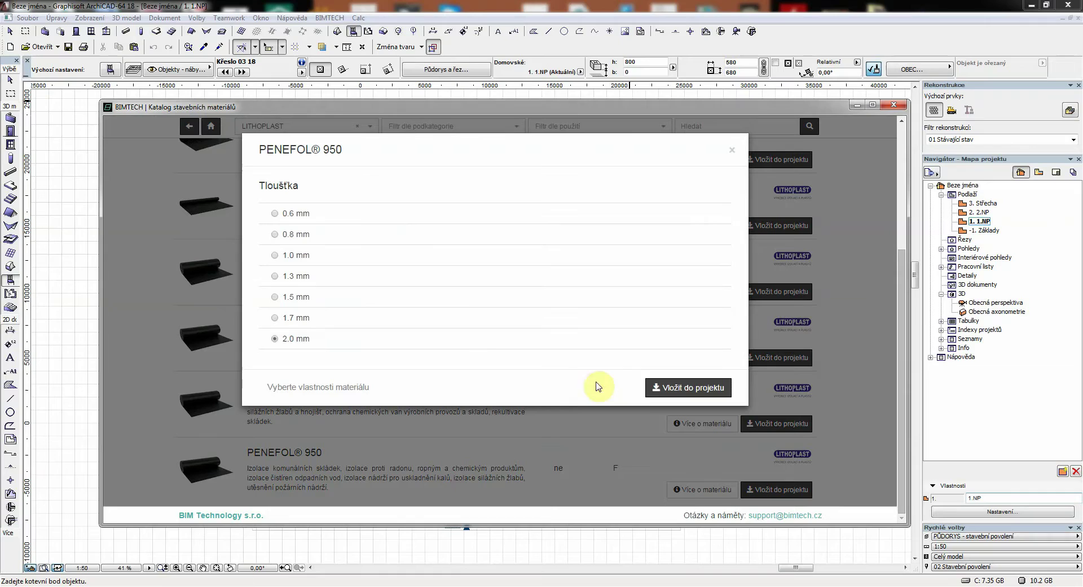
pyautogui.click(673, 393)
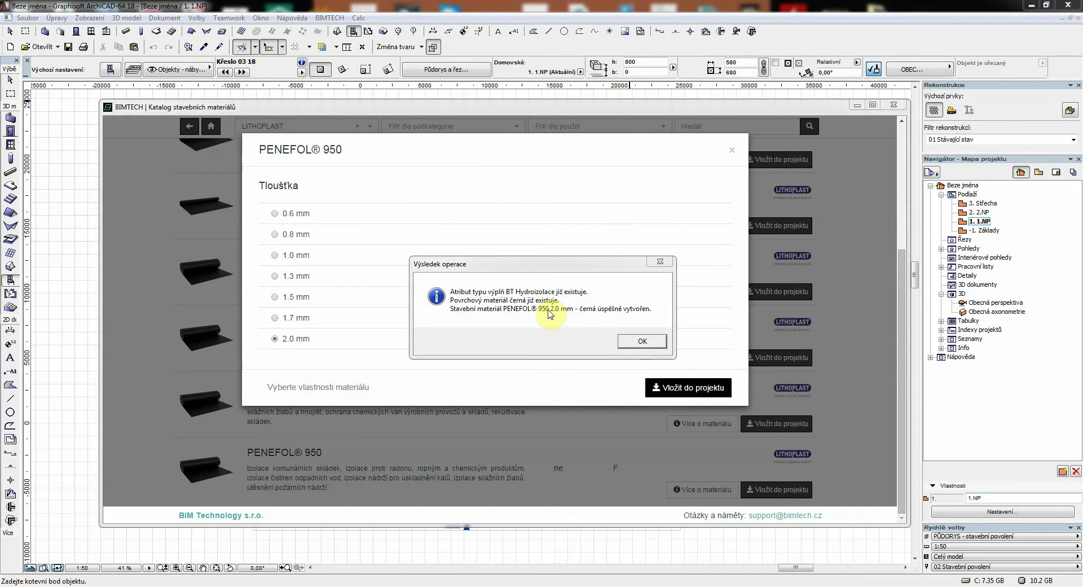
pyautogui.click(625, 342)
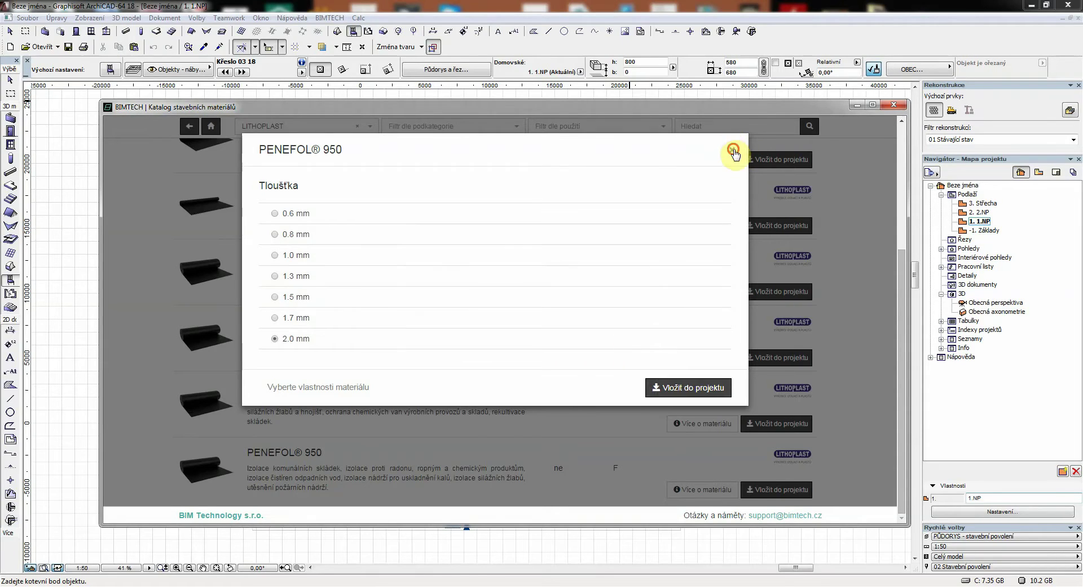
pyautogui.click(733, 150)
# Insert the accessory Koutový profil from the LITHOPLAST DREN details into the project and close the catalogue.
pyautogui.scroll(3, 561, 236)
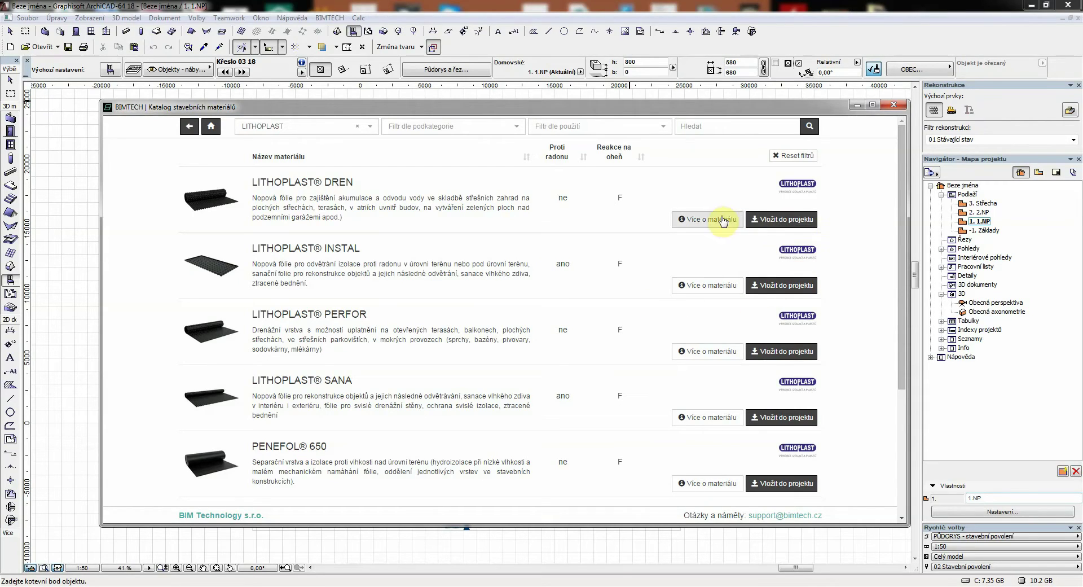
pyautogui.click(722, 221)
pyautogui.scroll(-5, 626, 253)
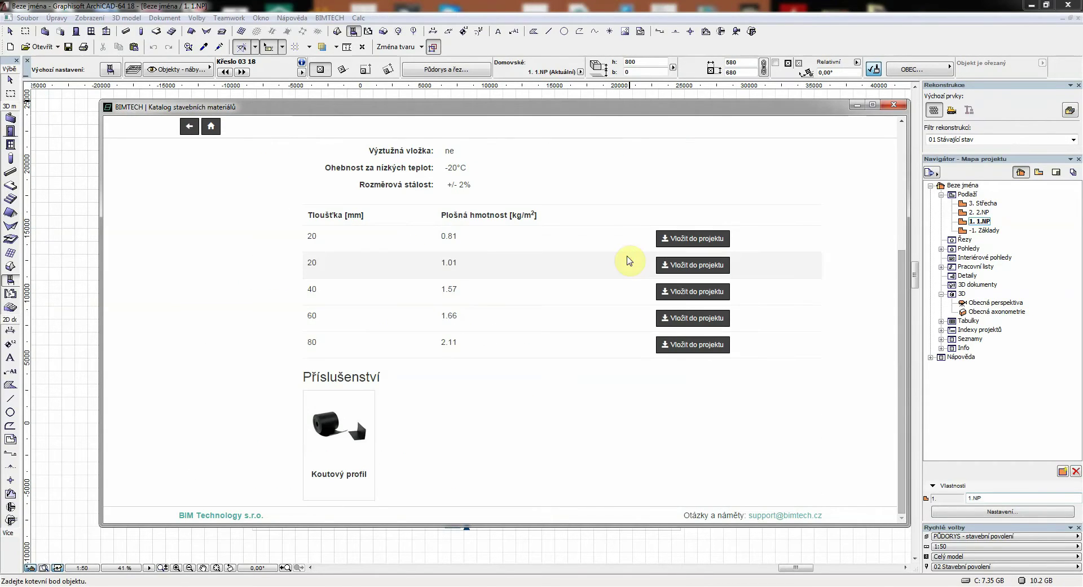
pyautogui.click(352, 440)
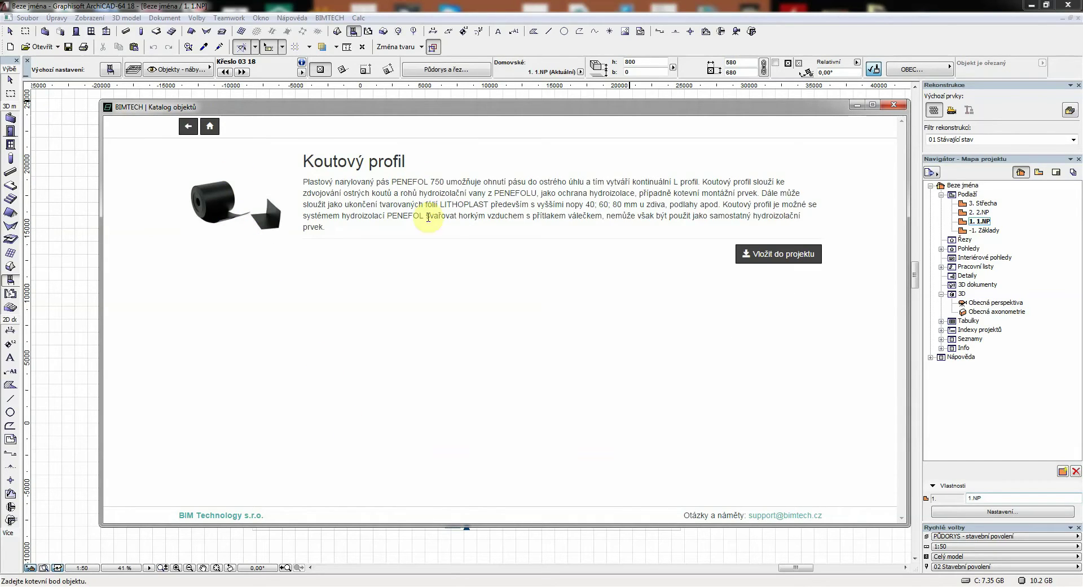
pyautogui.click(758, 258)
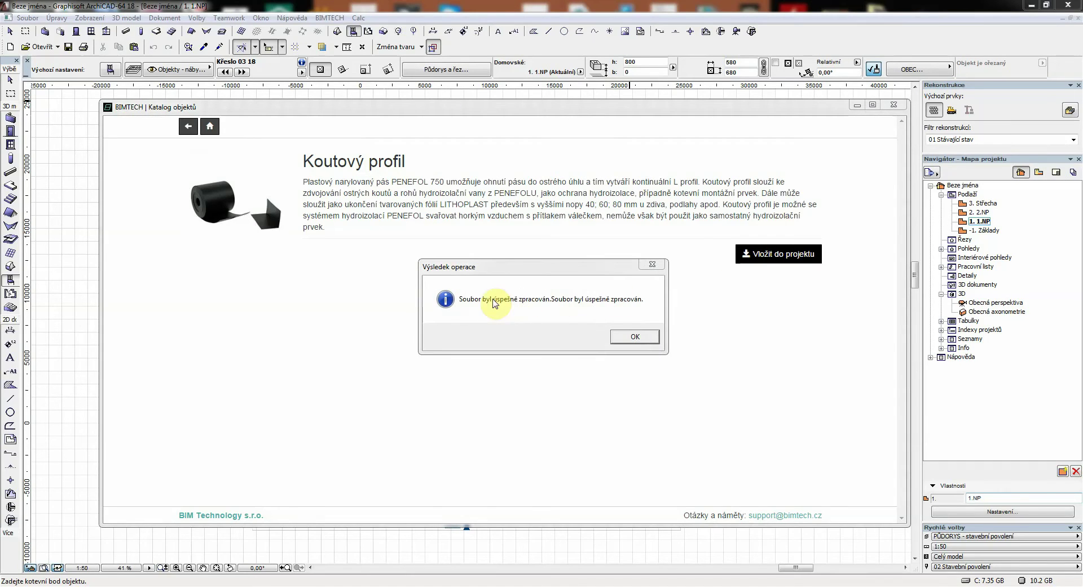
pyautogui.click(633, 336)
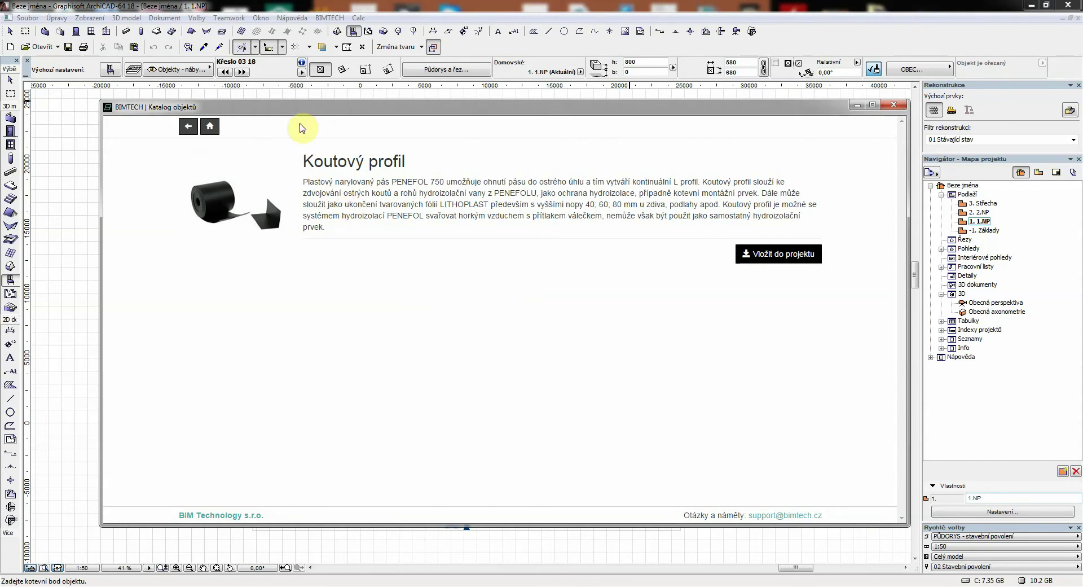
pyautogui.click(894, 105)
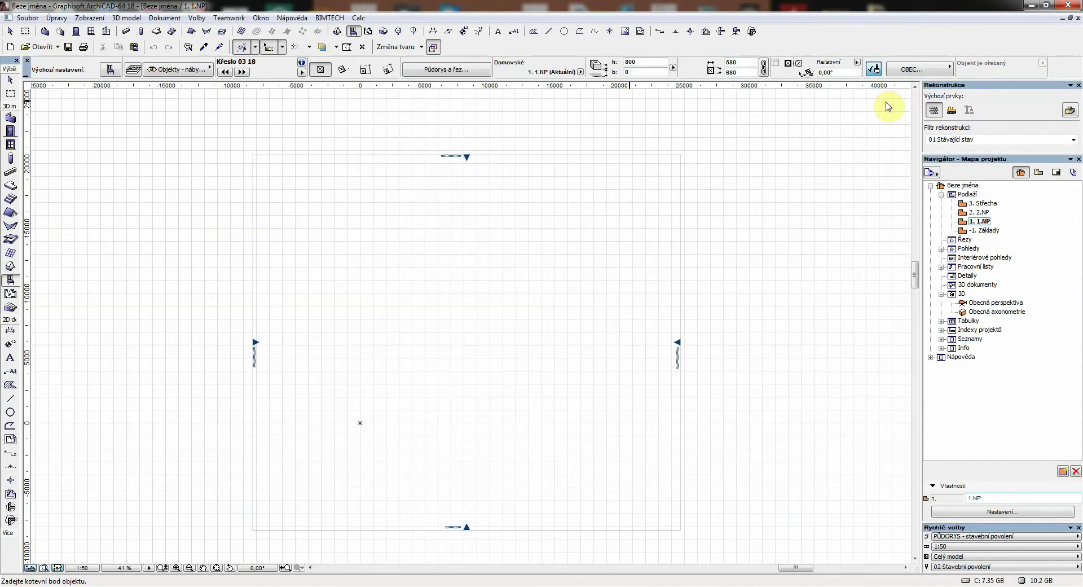
# Open the BIMTECH object catalogue and insert LITHOPLAST's Poplastovaná lišta into the project.
pyautogui.click(326, 17)
pyautogui.click(338, 76)
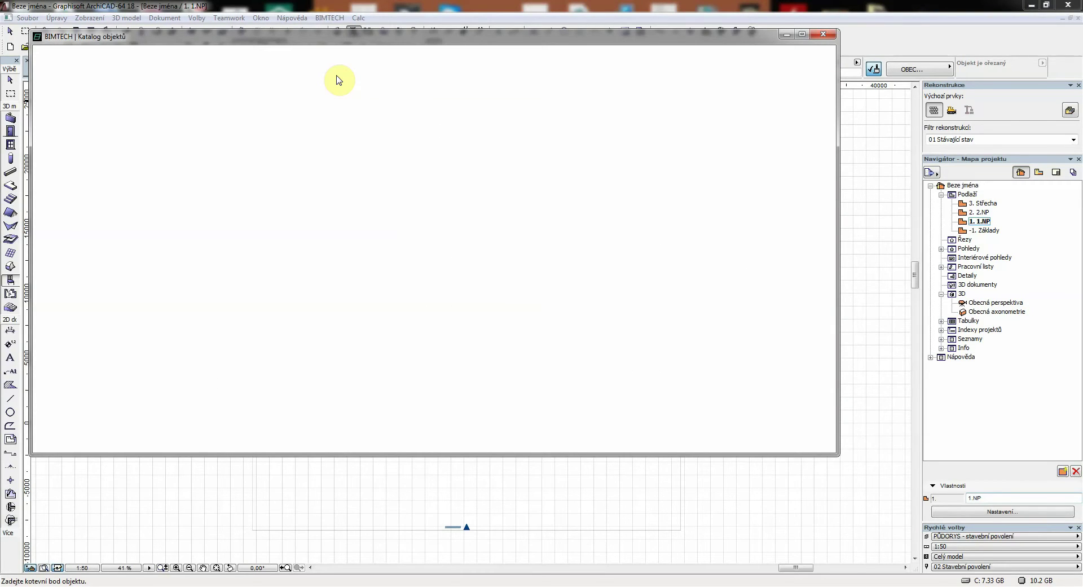
pyautogui.click(169, 119)
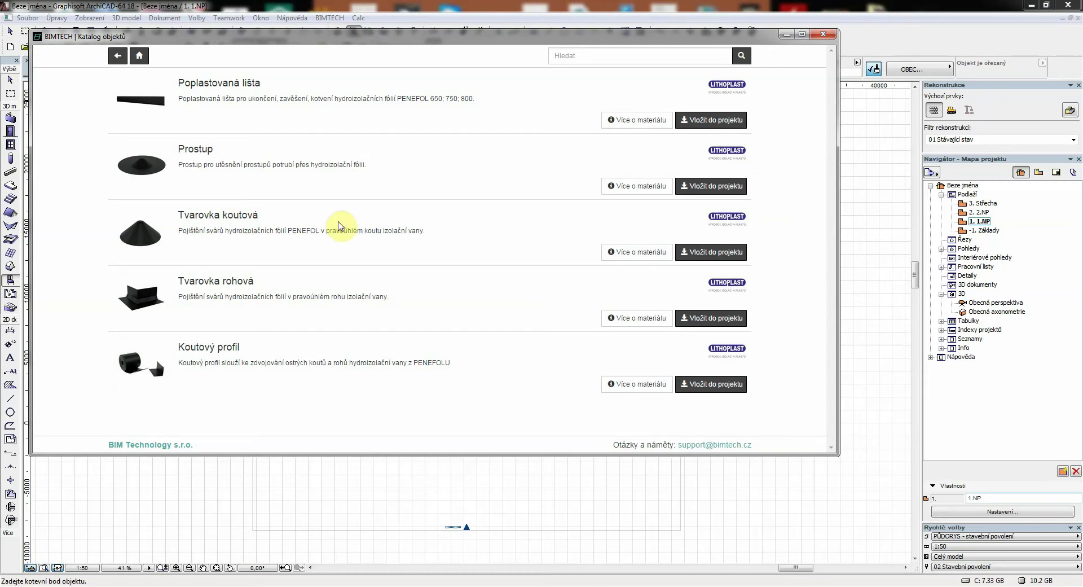
pyautogui.click(689, 127)
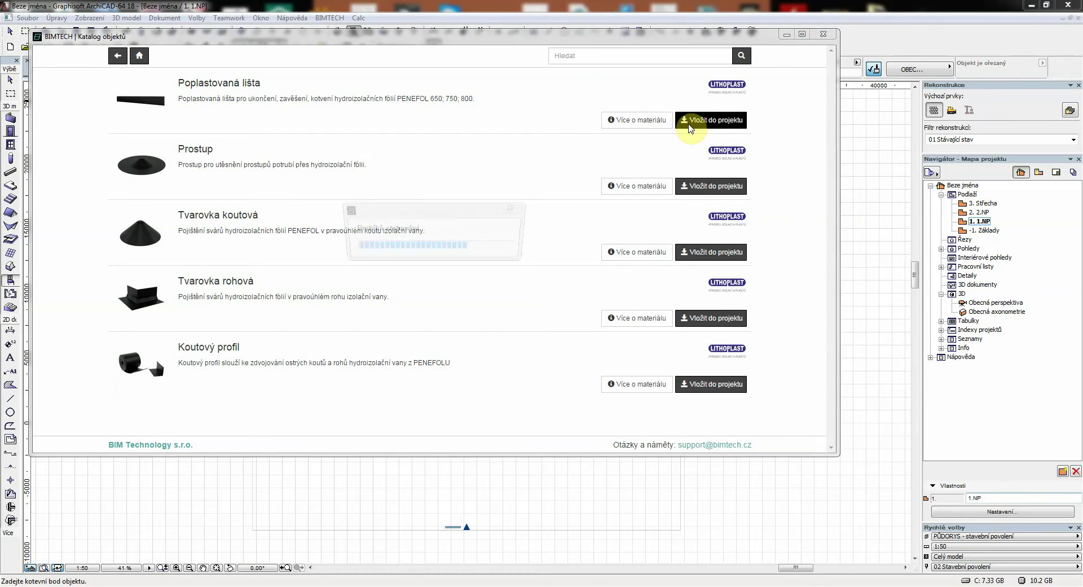
pyautogui.click(621, 338)
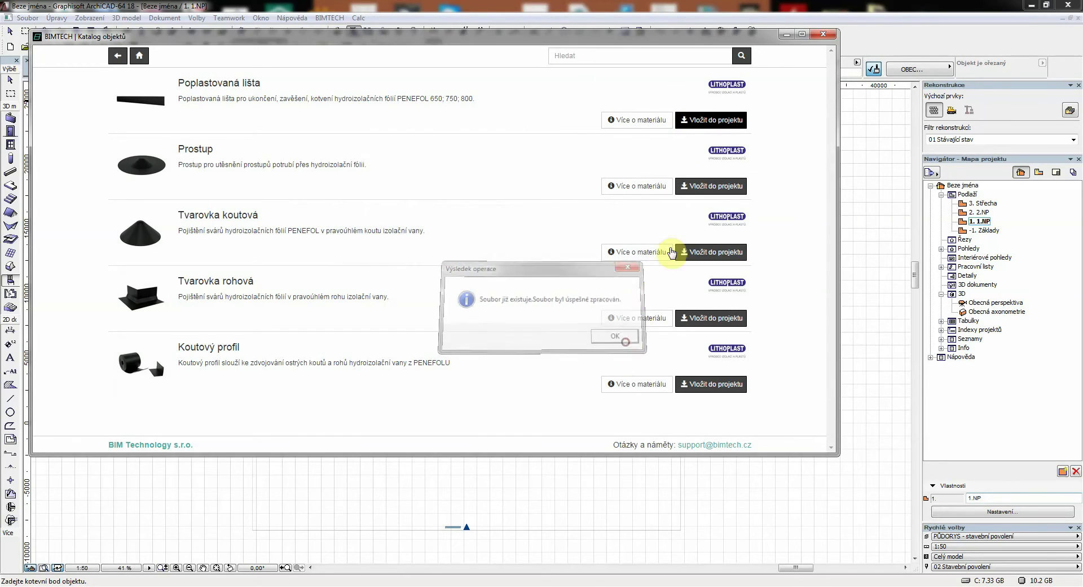
# Insert LITHOPLAST's Prostup and Tvarovka koutová objects into the project and close the object catalogue.
pyautogui.click(702, 186)
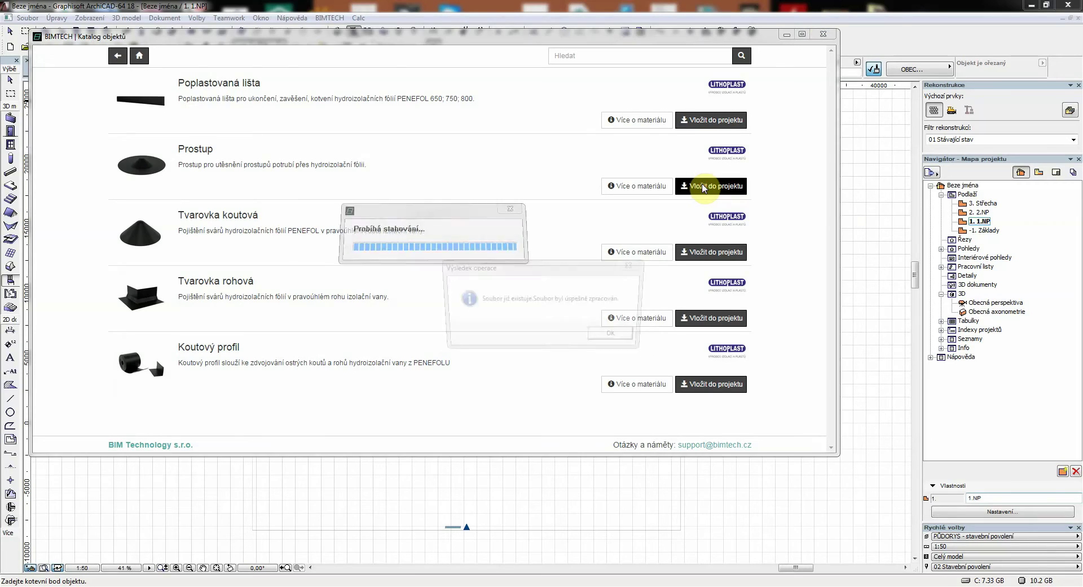
pyautogui.click(611, 337)
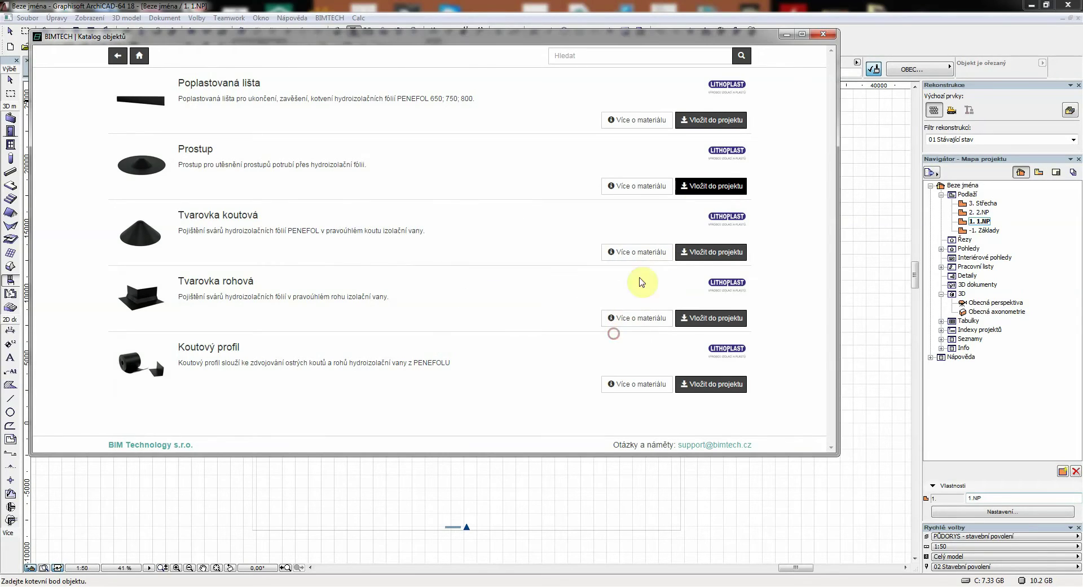
pyautogui.click(708, 261)
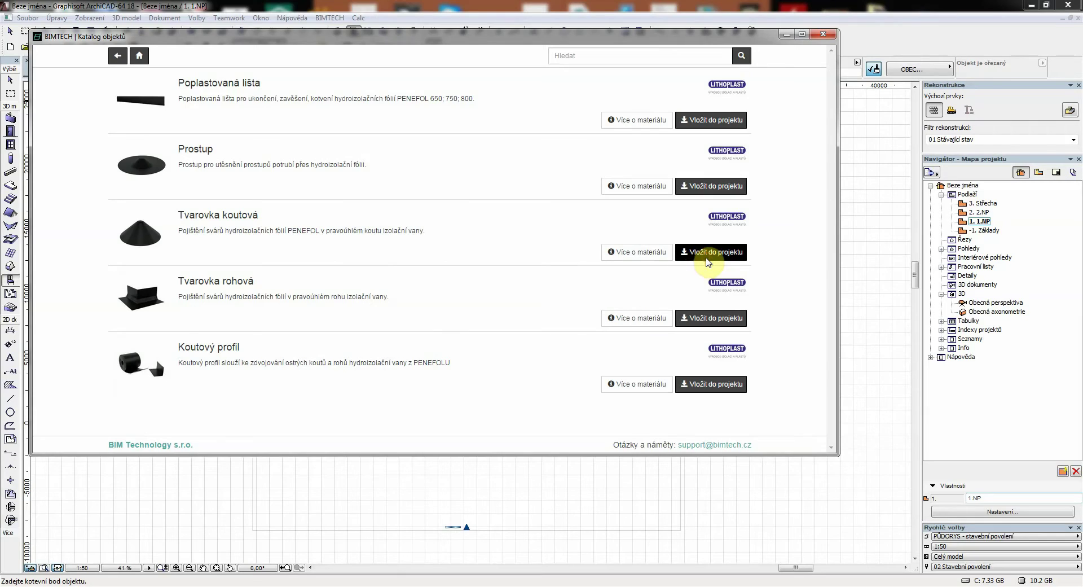
pyautogui.click(613, 335)
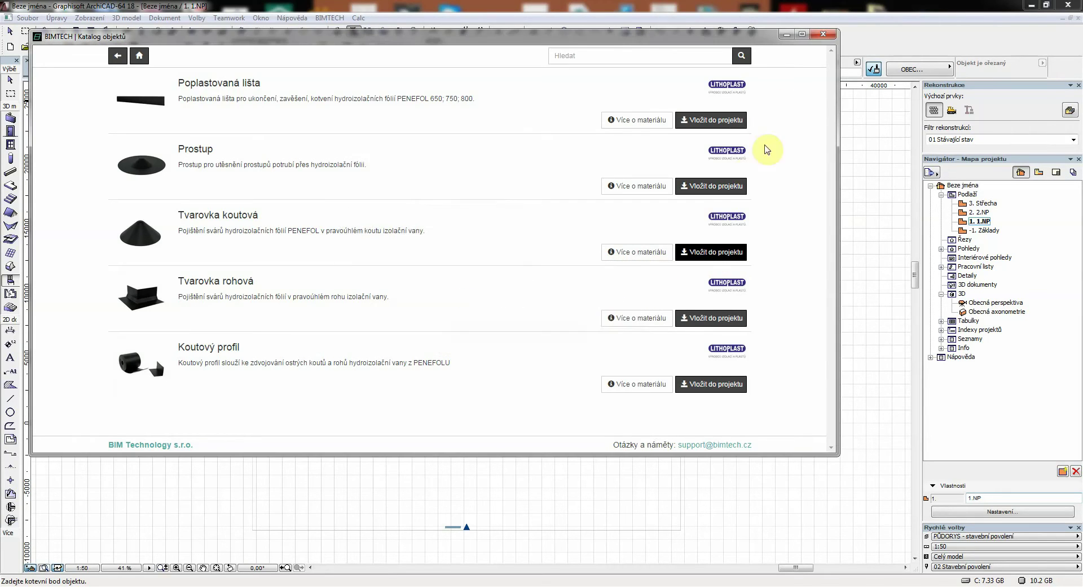
pyautogui.click(823, 34)
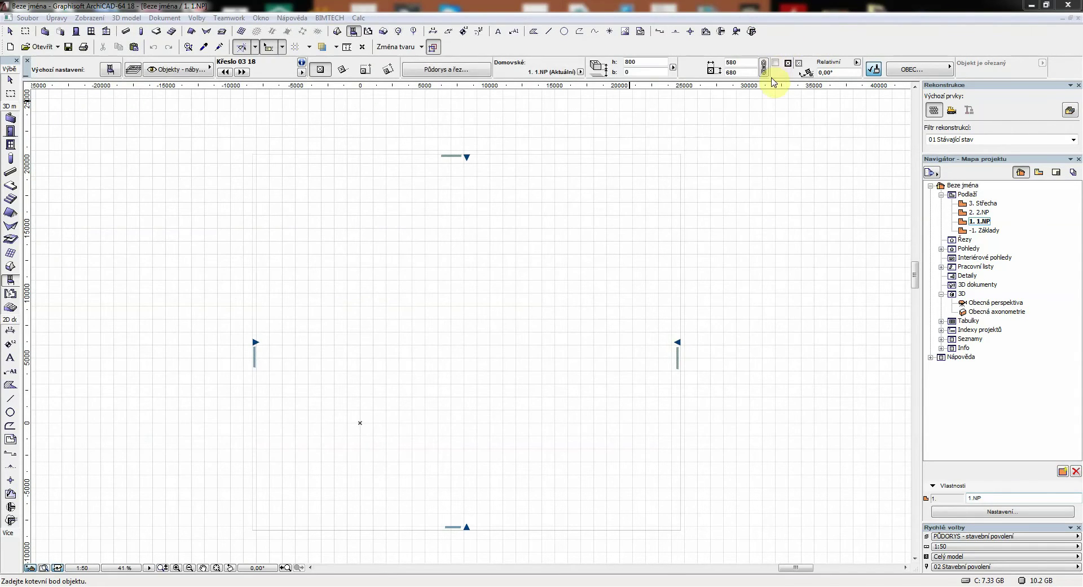
# Examine the properties of PENEFOL 650 1.0 mm - černá and PENEFOL 950 2.0 mm - černá in the building materials settings.
pyautogui.click(197, 18)
pyautogui.click(196, 18)
pyautogui.click(196, 19)
pyautogui.moveTo(257, 37)
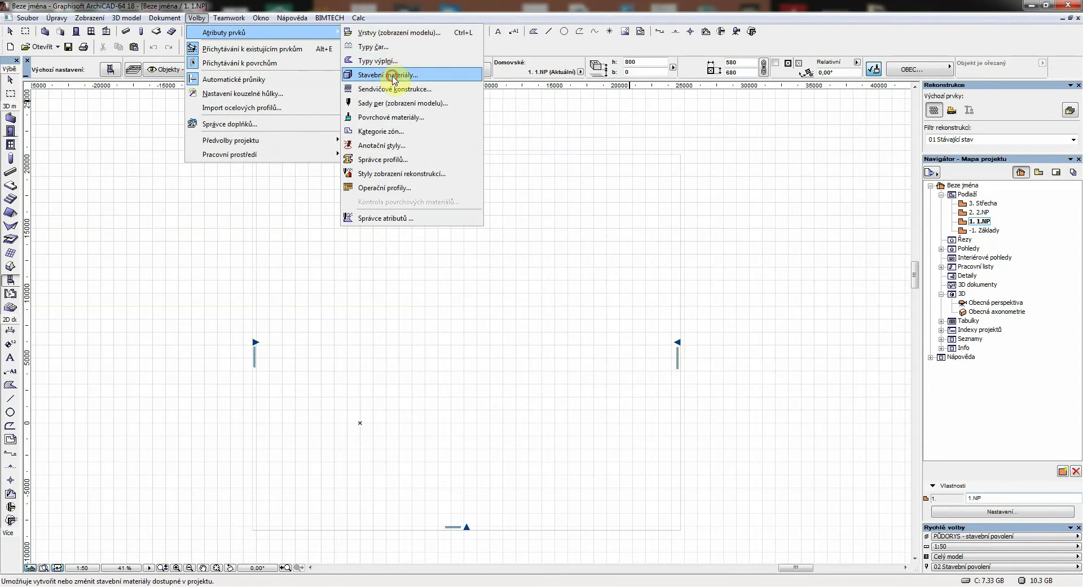
pyautogui.click(393, 79)
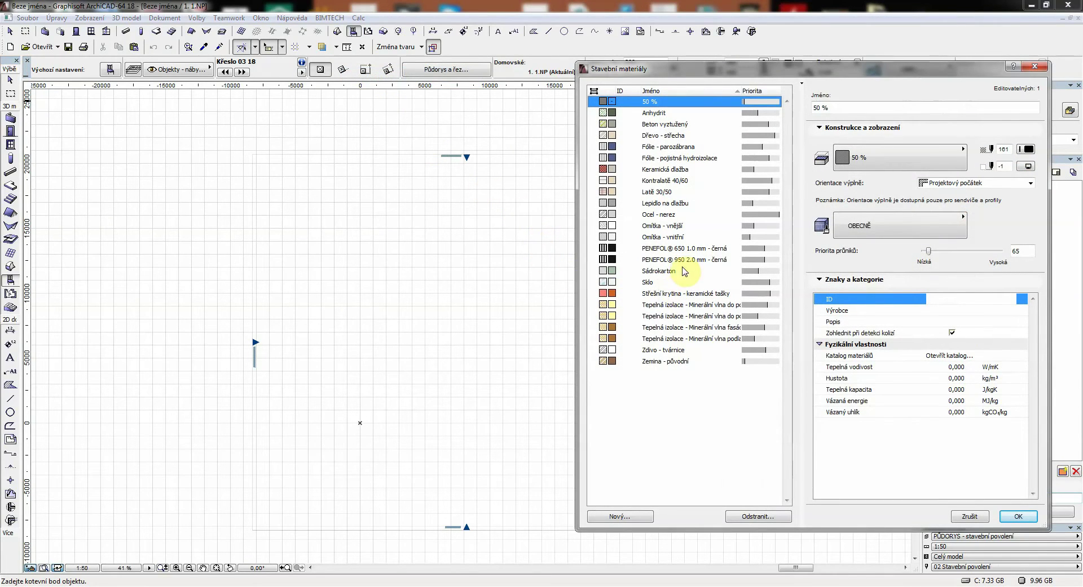
pyautogui.click(689, 249)
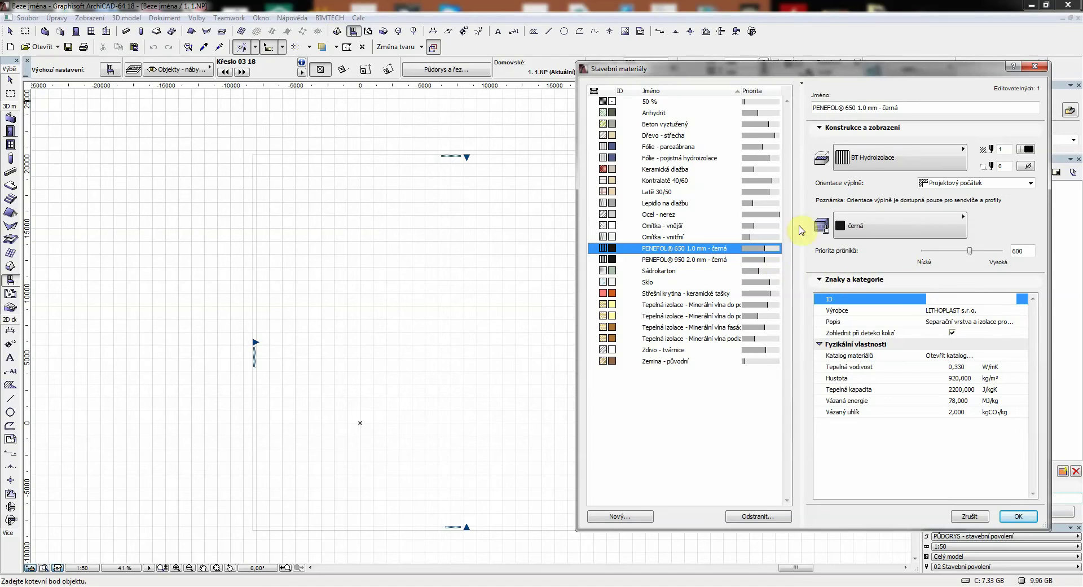
pyautogui.click(697, 260)
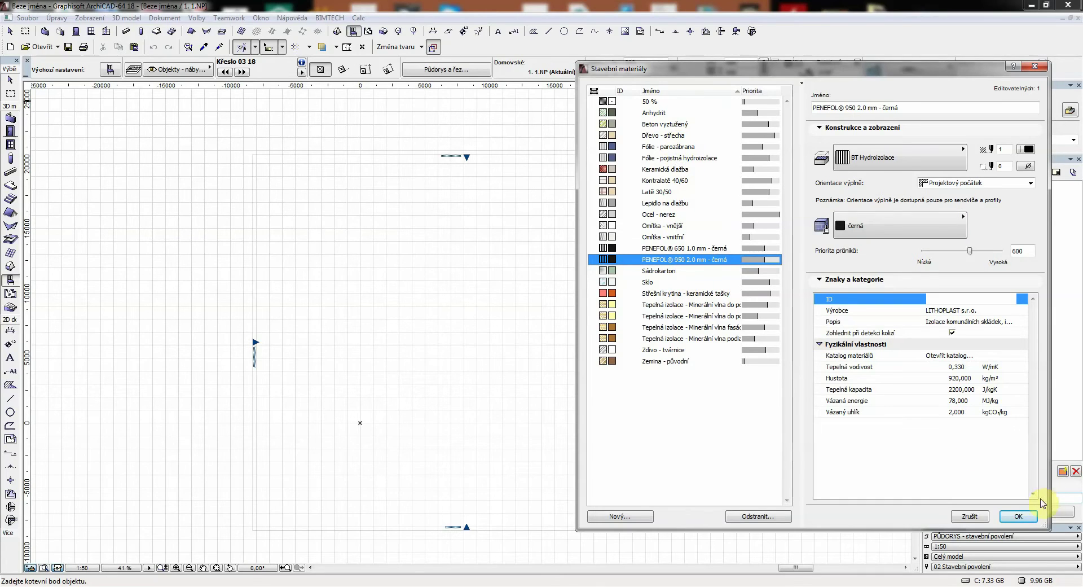
pyautogui.click(1017, 517)
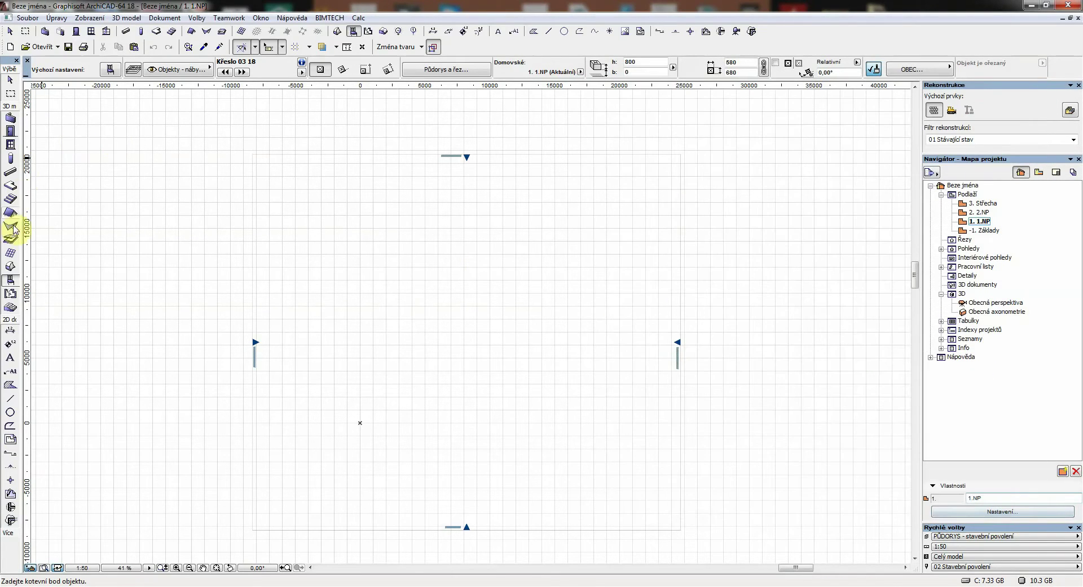
# Open the default object settings, go to the LITHOPLAST folder in BIMTECH objects and check the variants of Koutovy-profil.
pyautogui.doubleClick(18, 281)
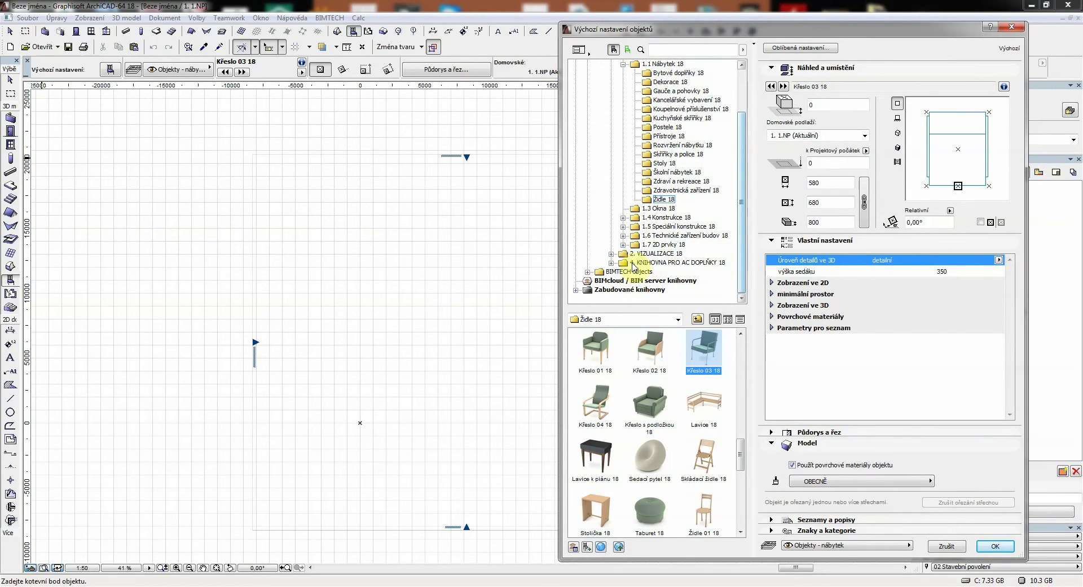
pyautogui.click(629, 271)
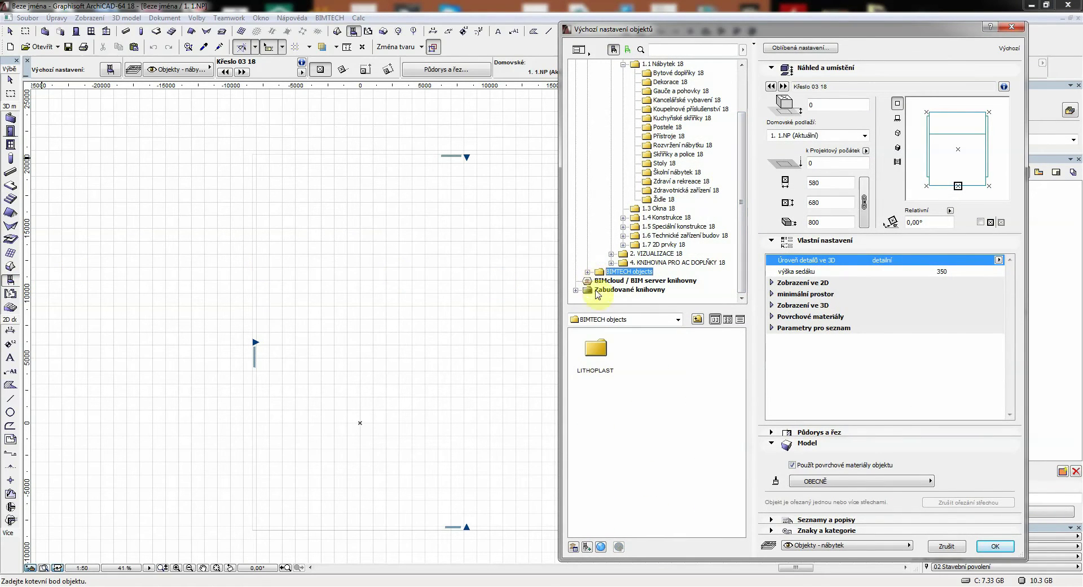
pyautogui.doubleClick(595, 348)
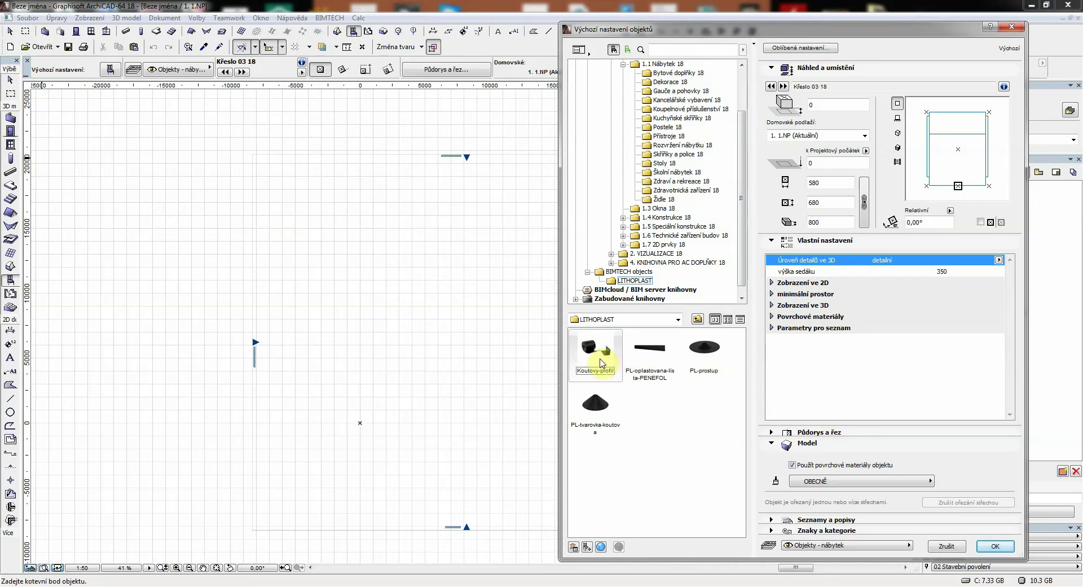
pyautogui.click(599, 361)
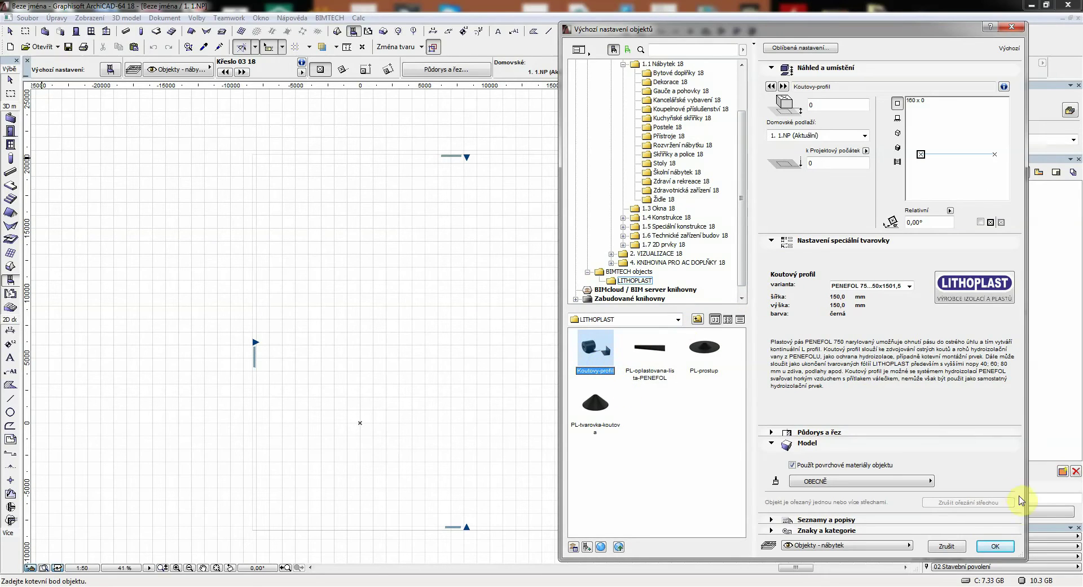
pyautogui.click(889, 287)
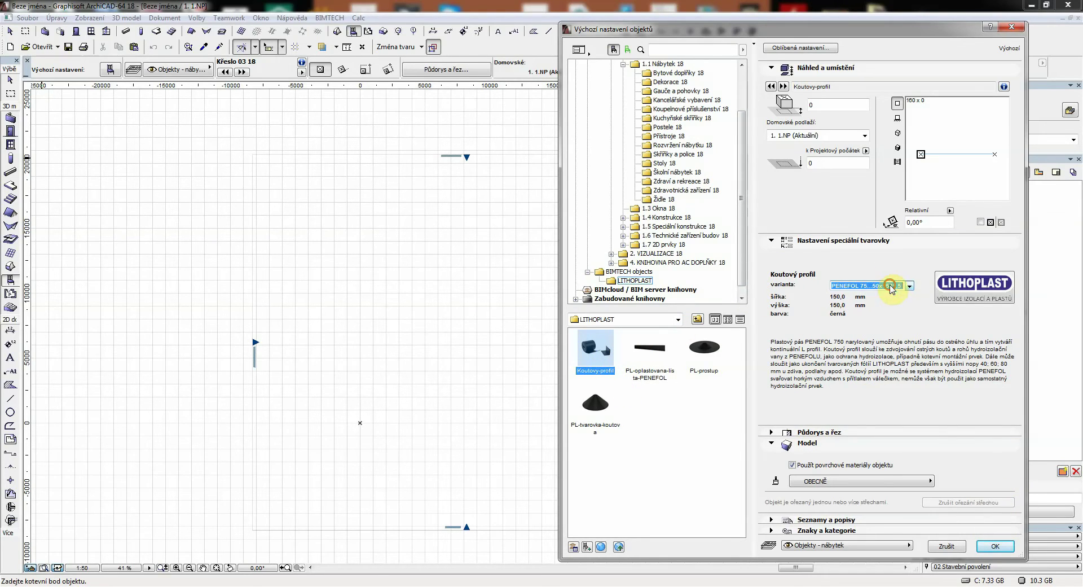
# Choose PL-oplastovana-lista-PENEFOL and set its variant to rovná s ohybem 100x4.
pyautogui.click(649, 352)
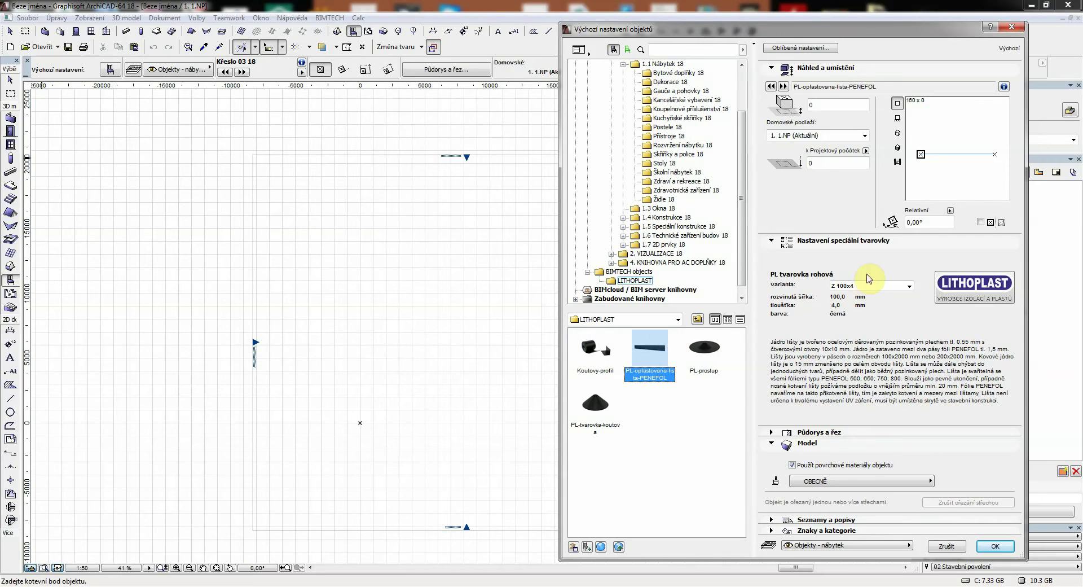
pyautogui.click(865, 285)
pyautogui.click(866, 309)
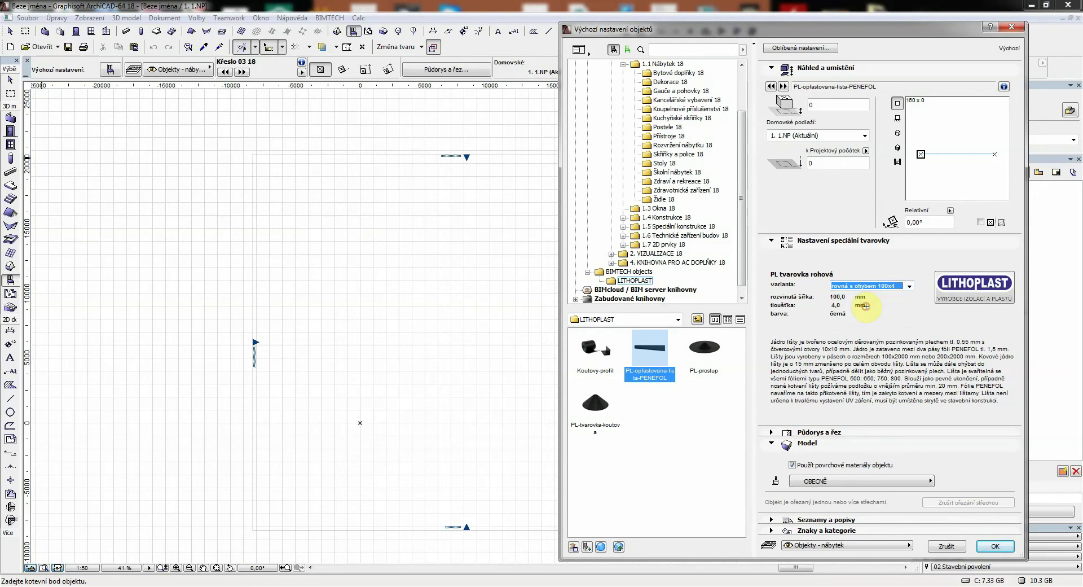
# Choose PL-prostup and try the variants Penefol 750 360x360x50 and Penefol 750 200x200x33.
pyautogui.click(723, 363)
pyautogui.click(884, 290)
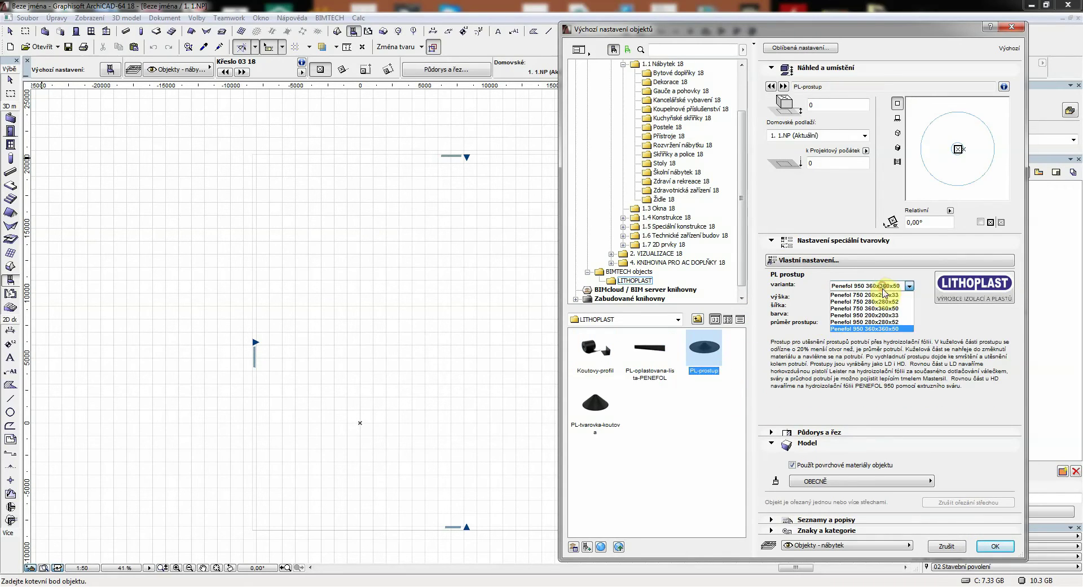
pyautogui.click(883, 307)
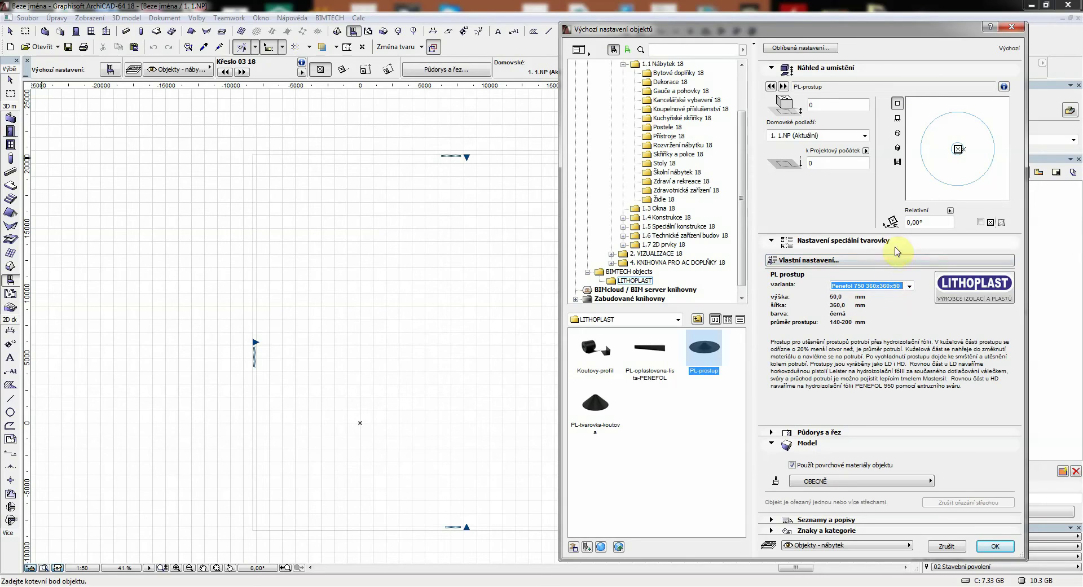
pyautogui.click(884, 289)
pyautogui.click(883, 299)
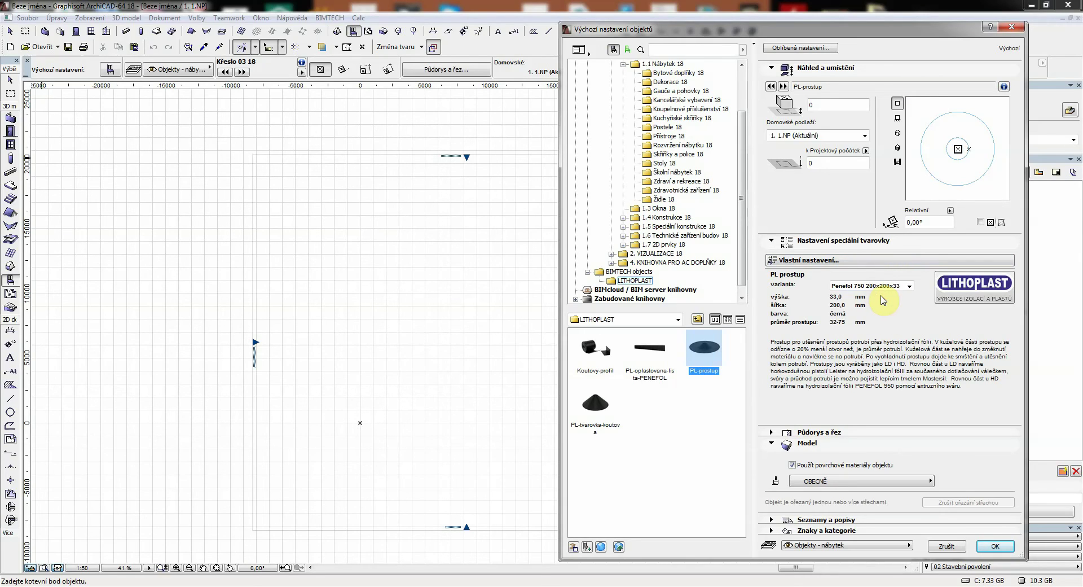
# Choose PL-tvarovka-koutova and set its variant to Penefol 950 135x135x52.
pyautogui.click(612, 422)
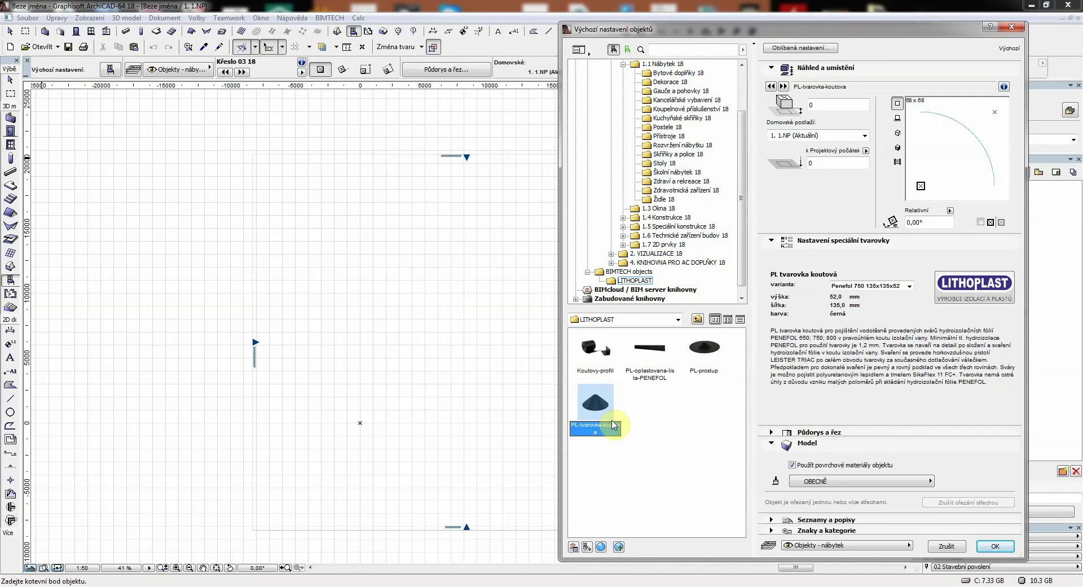
pyautogui.click(870, 290)
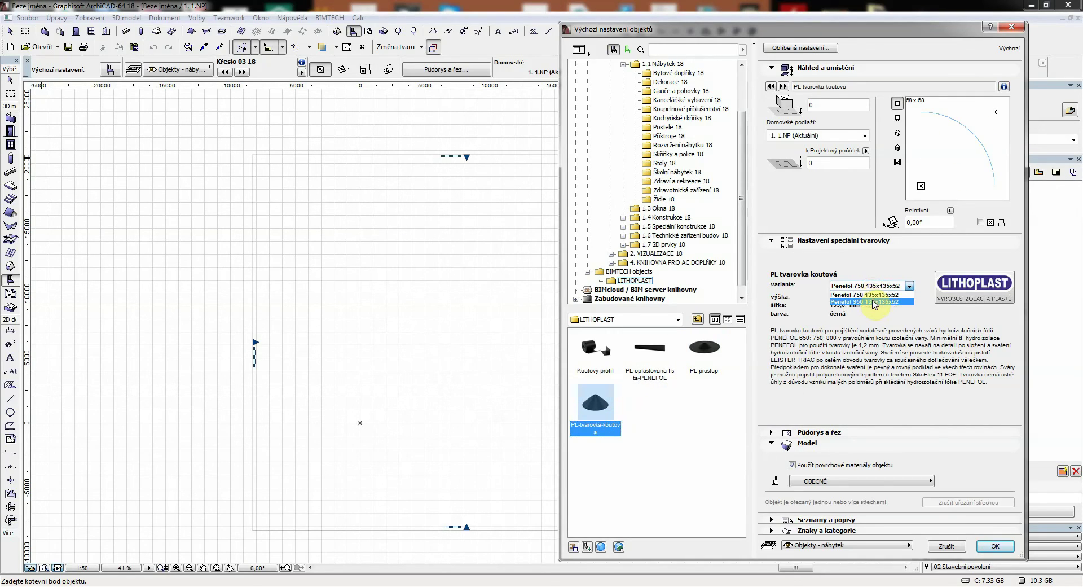
pyautogui.click(873, 302)
# Make PL-prostup the default object with the variant Penefol 750 200x200x33 and accept the settings.
pyautogui.click(711, 361)
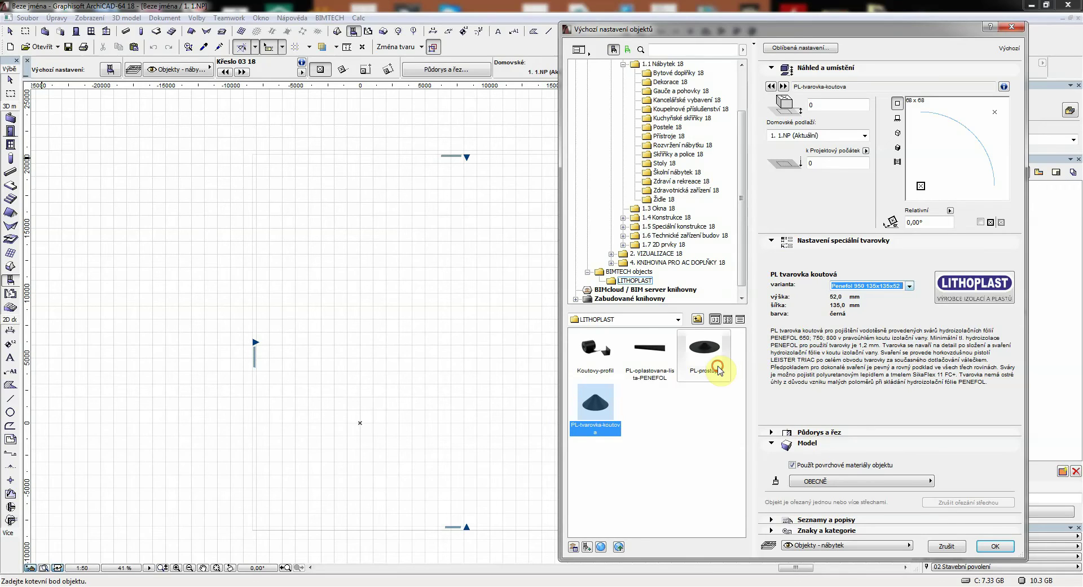
pyautogui.click(871, 285)
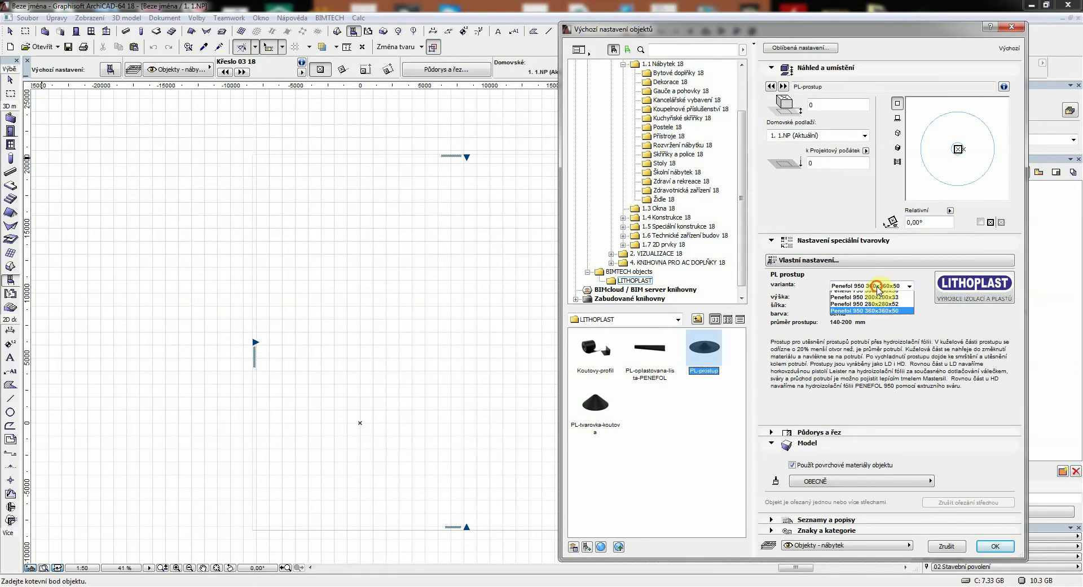
pyautogui.click(882, 300)
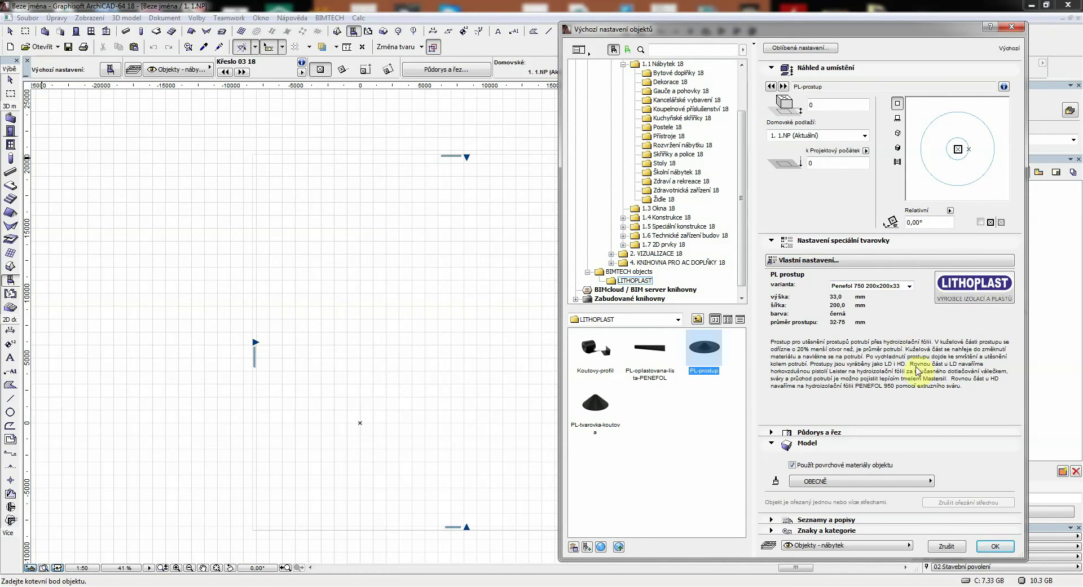
pyautogui.click(996, 546)
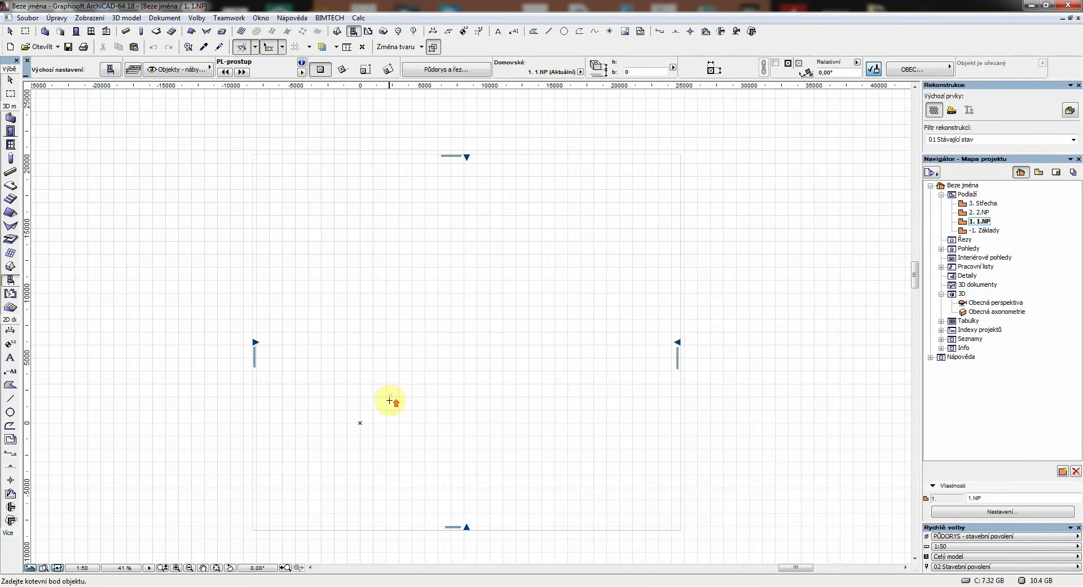
# Place the PL-prostup object in the floor plan, about 500 mm right of and 250 mm above the project origin.
pyautogui.scroll(3, 390, 400)
pyautogui.scroll(3, 290, 478)
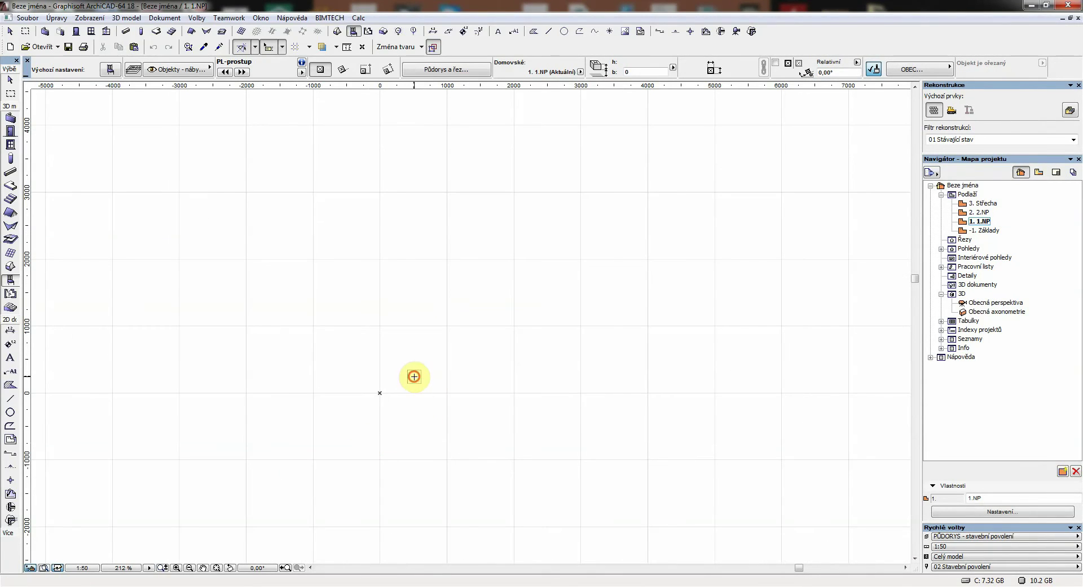
pyautogui.click(414, 376)
# Select the placed PL-prostup, stretch its penetration radius to about 59 mm and back down to about 30 mm, and deselect it.
pyautogui.click(10, 79)
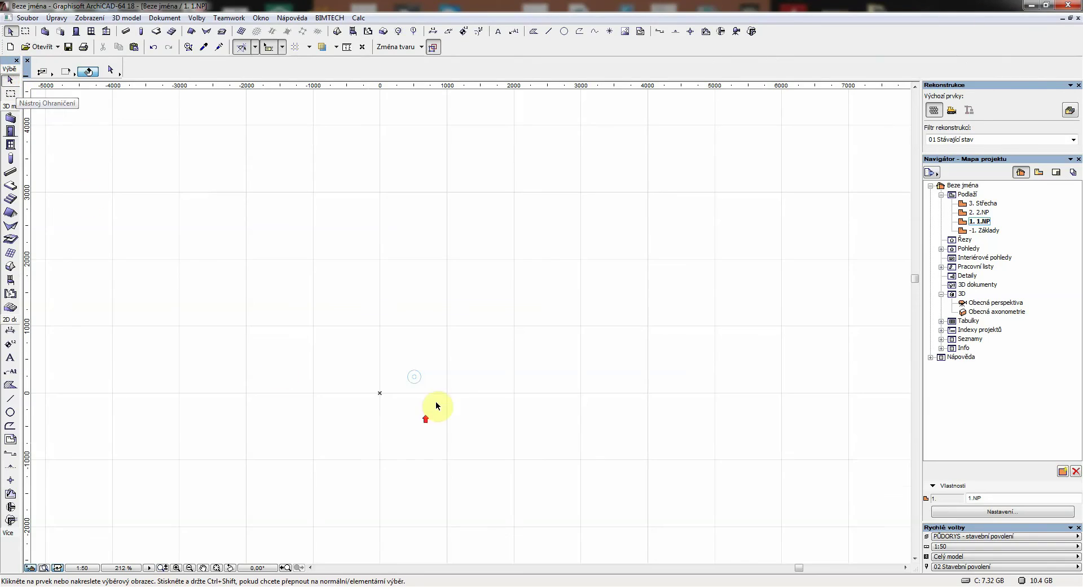
pyautogui.scroll(4, 423, 387)
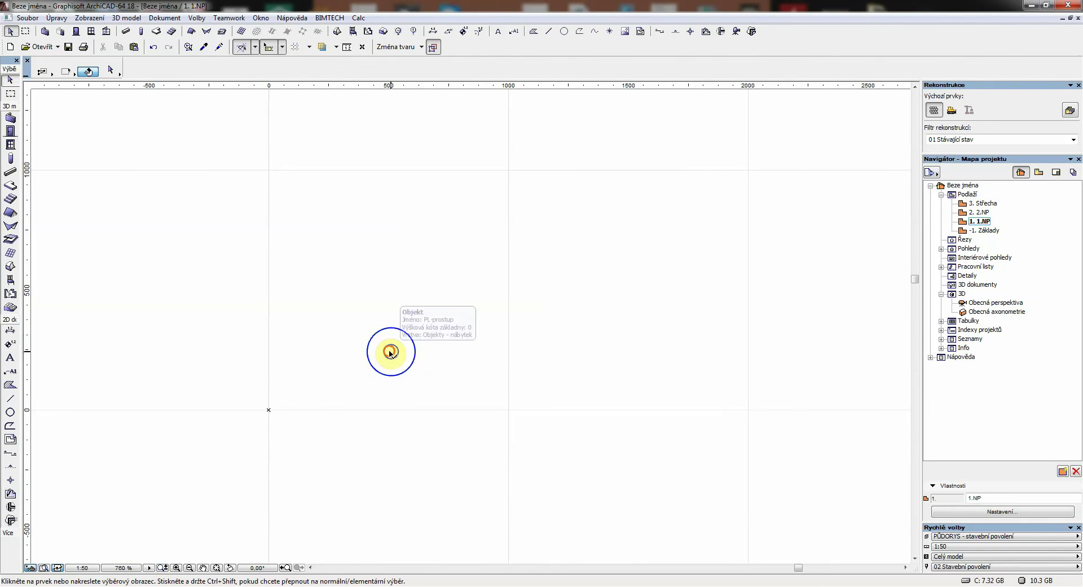
pyautogui.click(389, 353)
pyautogui.click(390, 351)
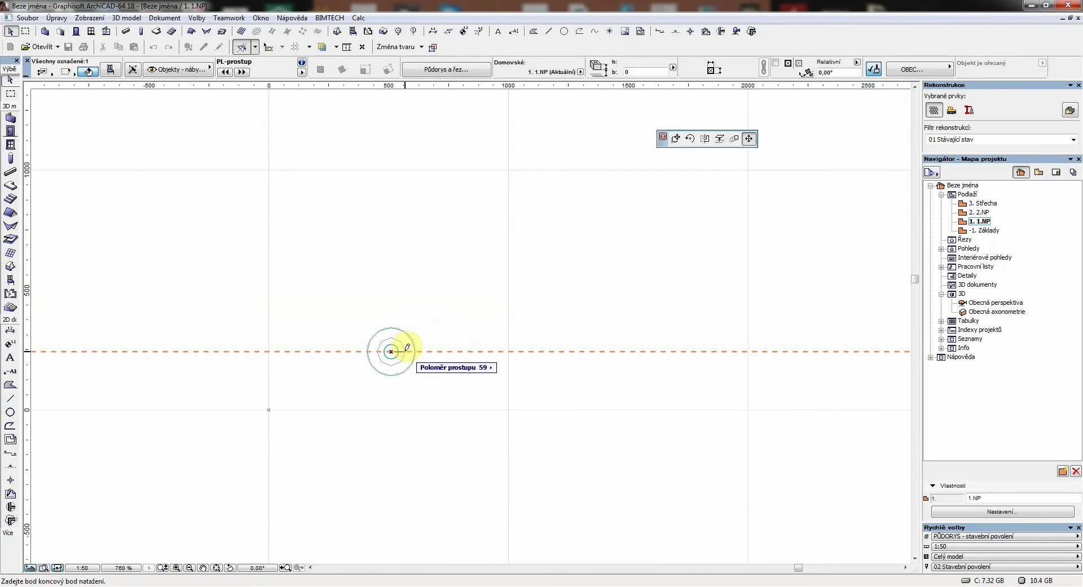
pyautogui.click(406, 349)
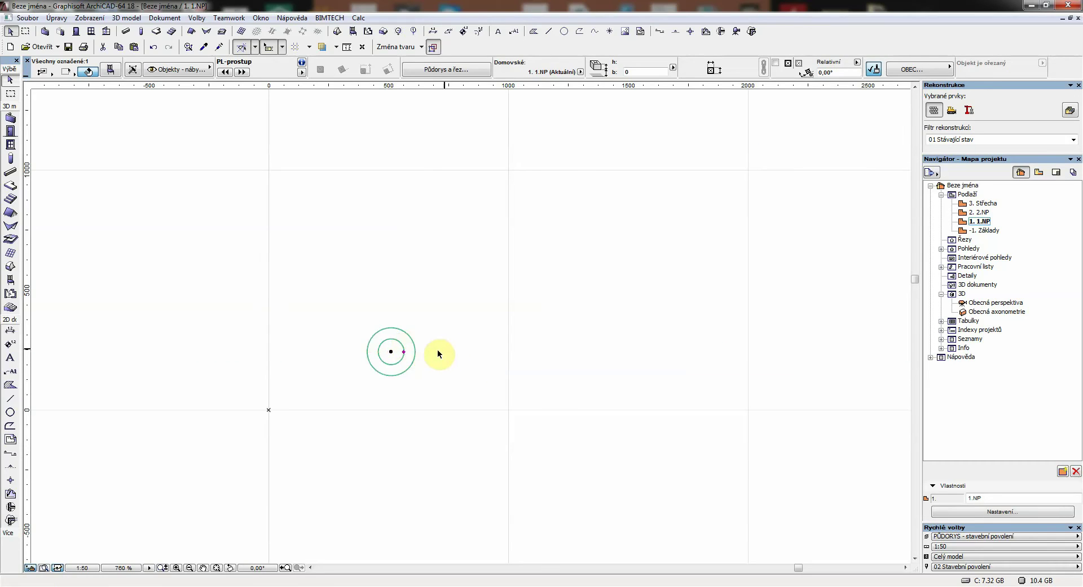
pyautogui.click(404, 353)
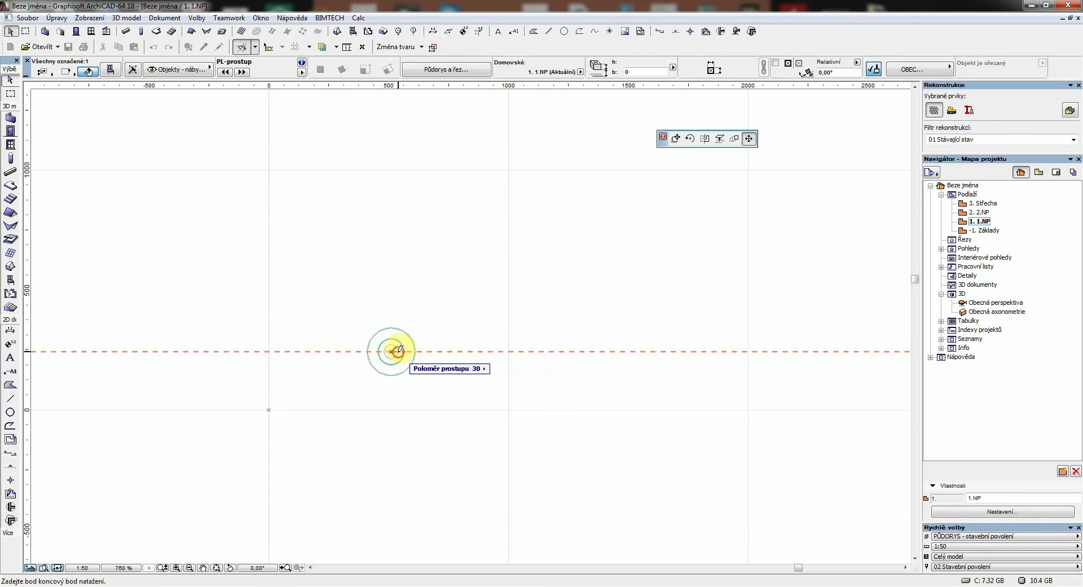
pyautogui.click(398, 350)
pyautogui.click(533, 314)
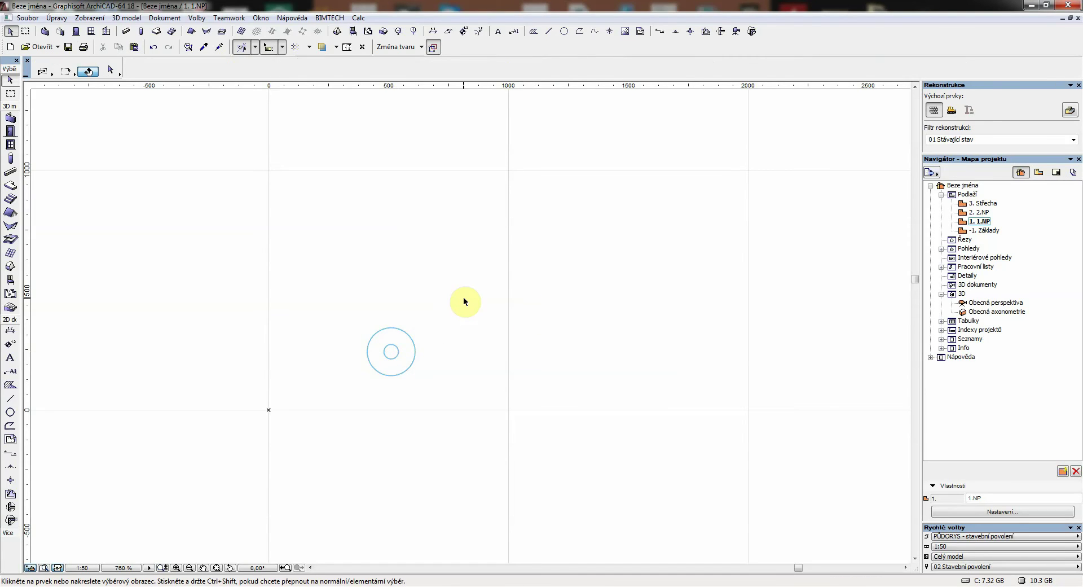
# Place a PL-oplastovana-lista-PENEFOL strip in the floor plan, about 1165 mm right of and 195 mm above the project origin.
pyautogui.doubleClick(9, 282)
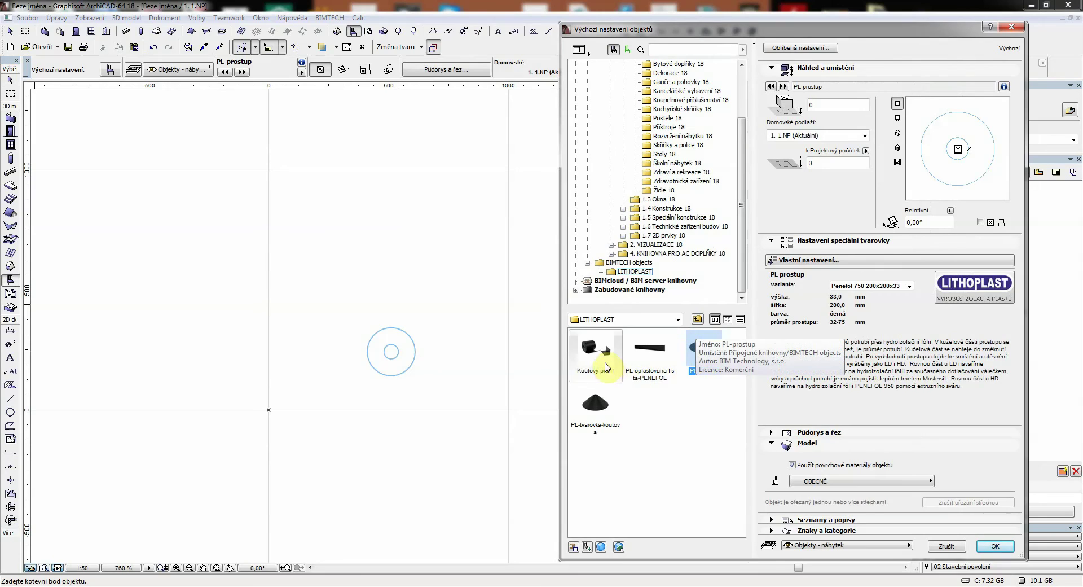
pyautogui.click(647, 364)
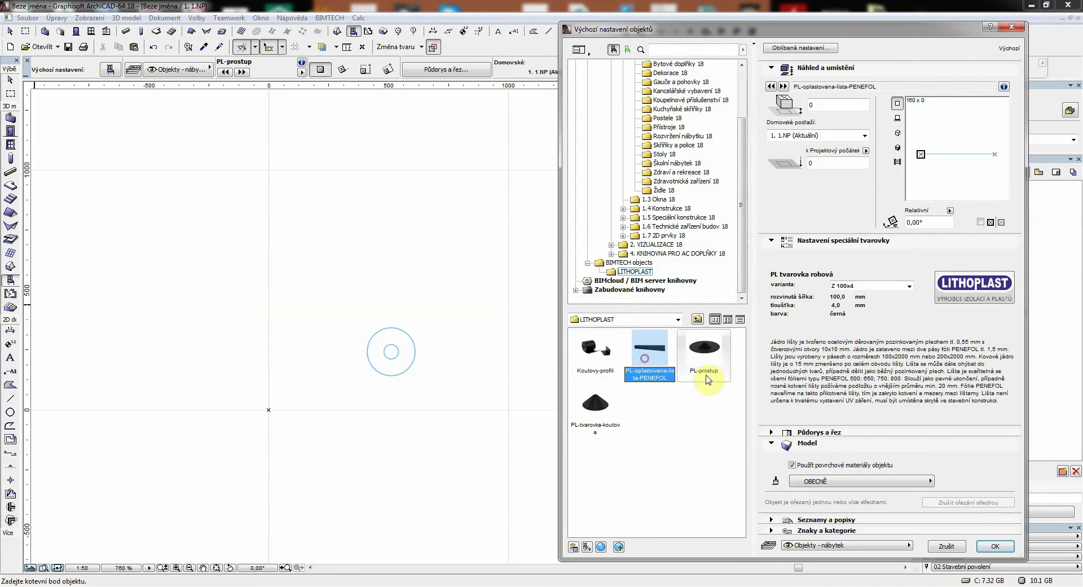
pyautogui.click(993, 546)
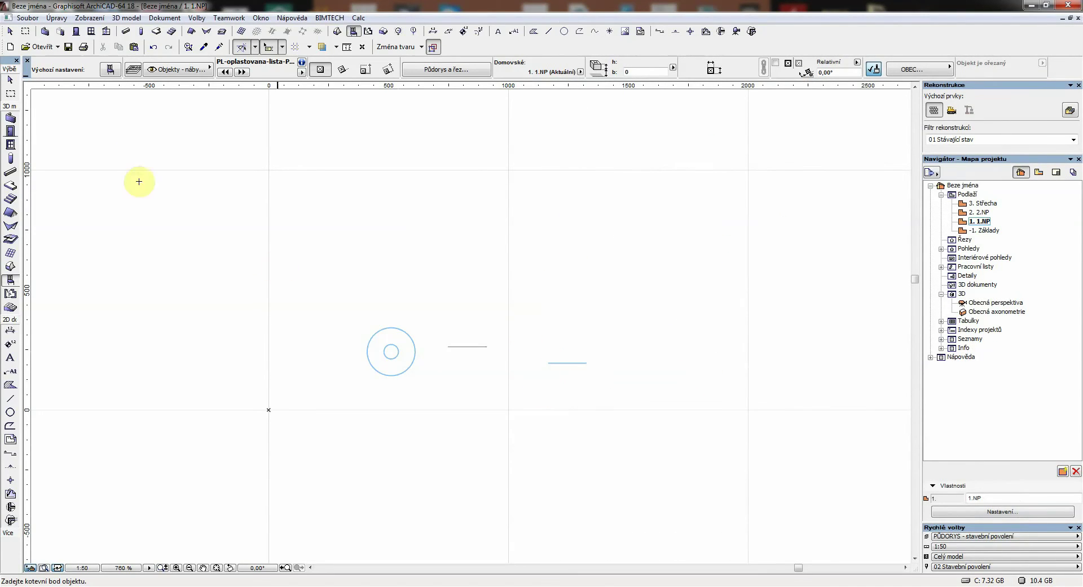
# Select the placed PENEFOL strip, stretch its free end horizontally to a length of about 1382 mm, and deselect it.
pyautogui.click(9, 79)
pyautogui.click(588, 364)
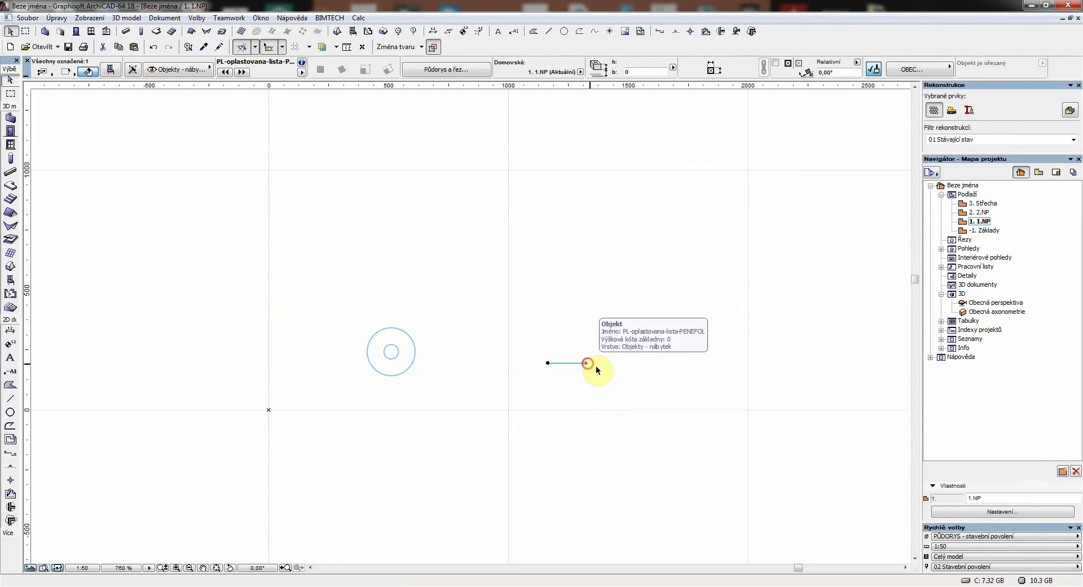
pyautogui.click(587, 363)
pyautogui.click(878, 364)
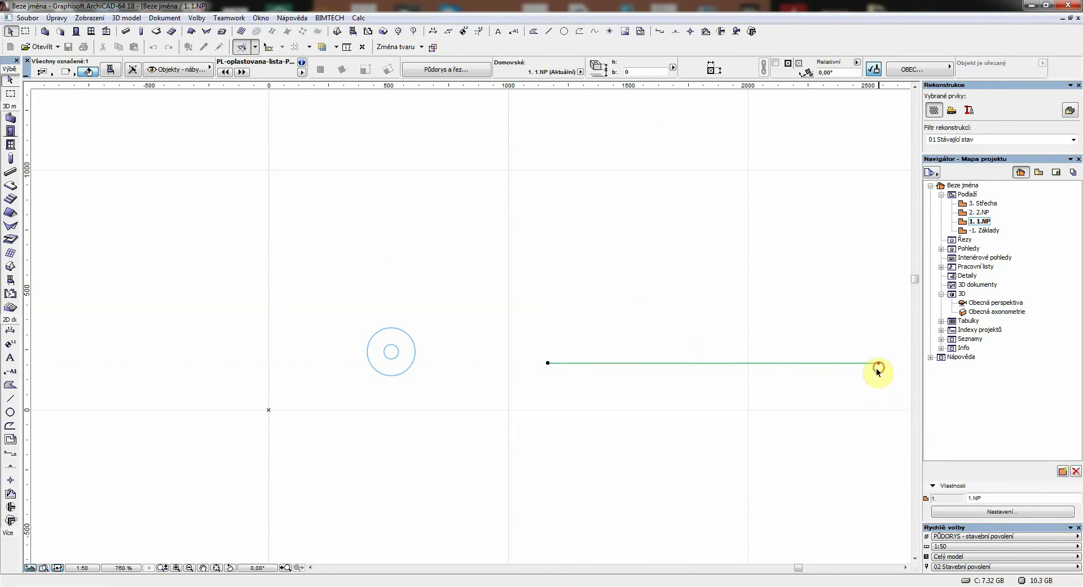
pyautogui.press('Escape')
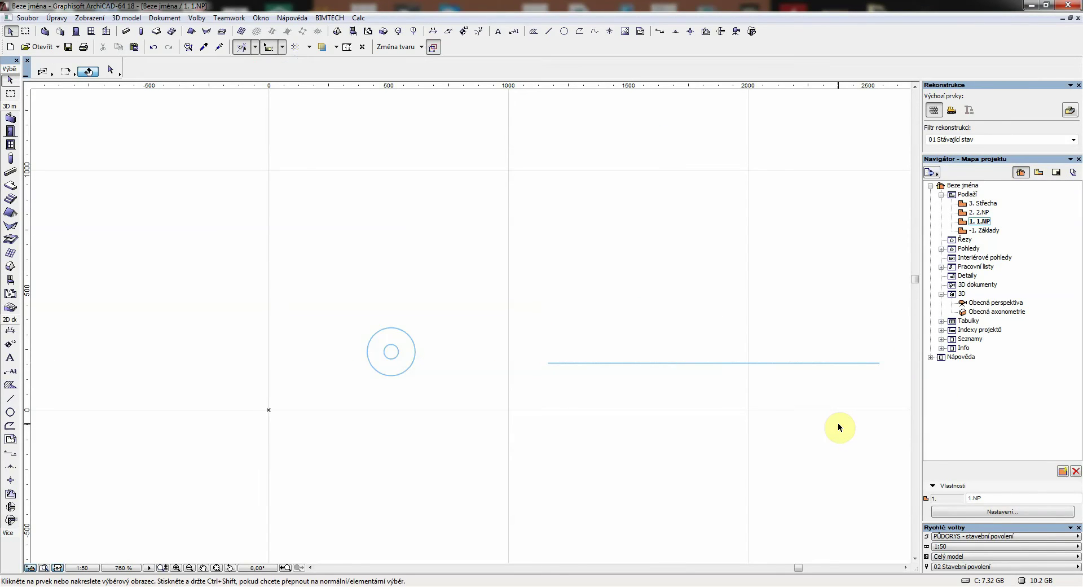
# Set the PENEFOL strip's variant to okapová 200x4 from the 3D perspective, deselect it, and return to the floor plan.
pyautogui.press('F3')
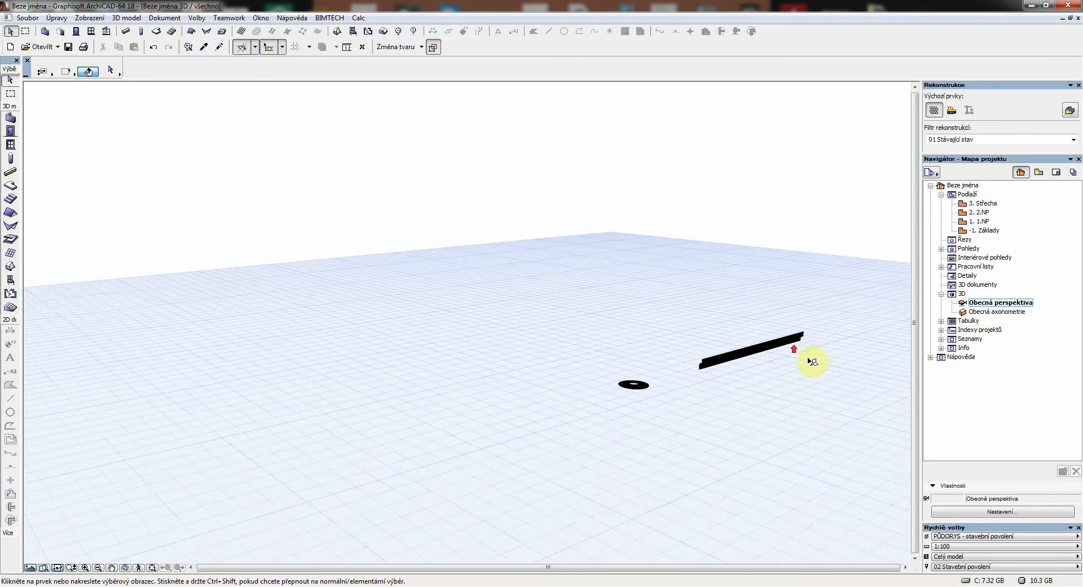
pyautogui.scroll(6, 722, 364)
pyautogui.moveTo(609, 437); pyautogui.dragTo(451, 390, button='middle')
pyautogui.click(488, 315)
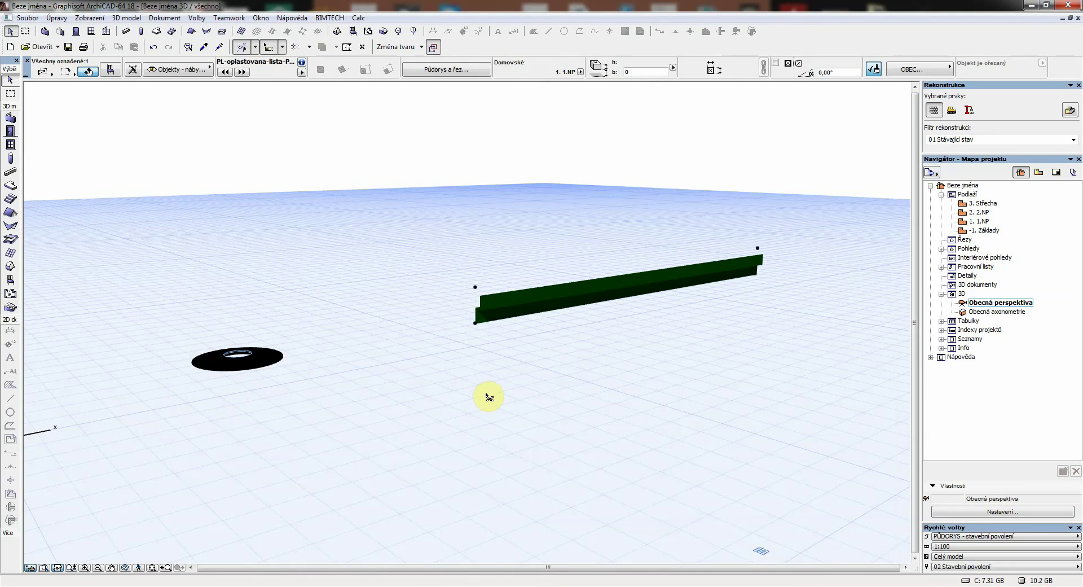
pyautogui.hotkey('ctrl', 't')
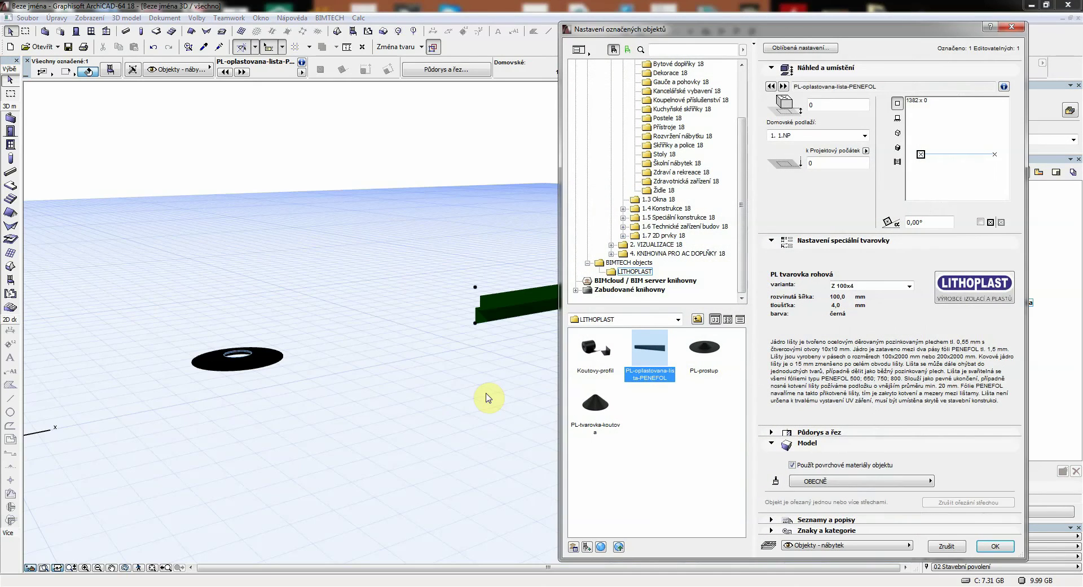
pyautogui.click(869, 285)
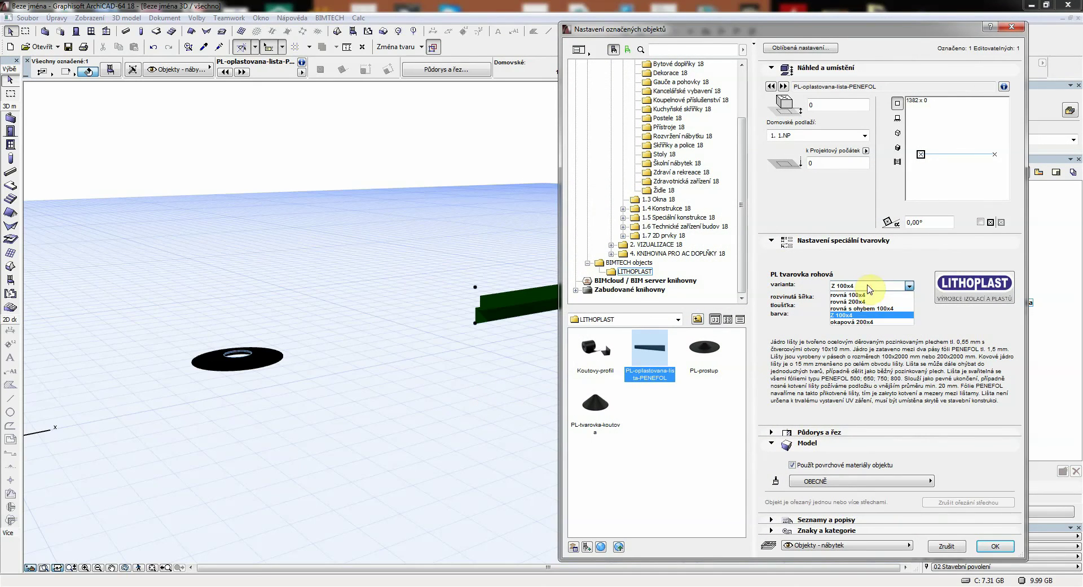
pyautogui.click(866, 321)
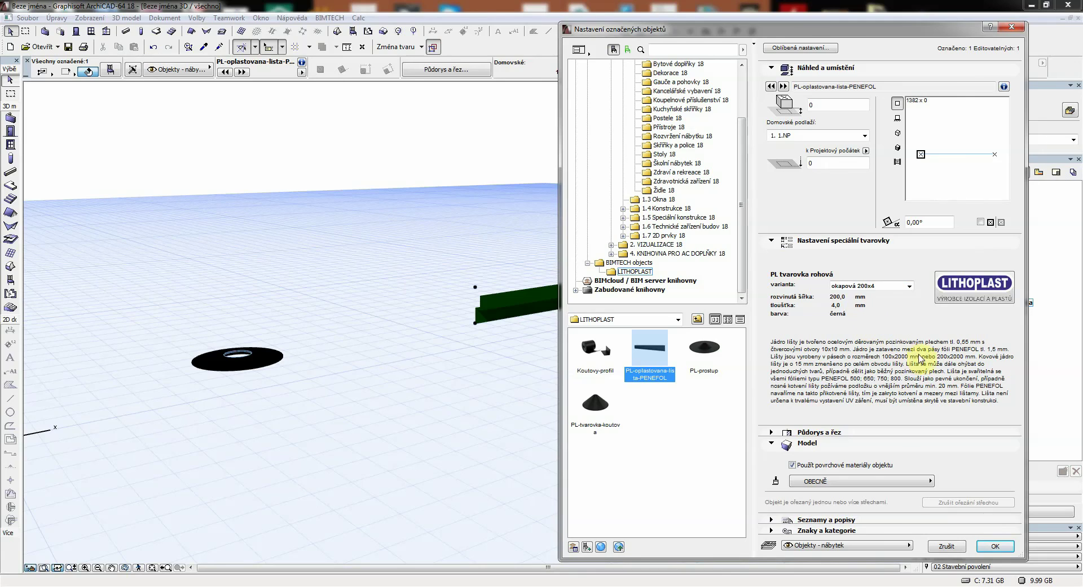
pyautogui.click(995, 545)
pyautogui.click(725, 417)
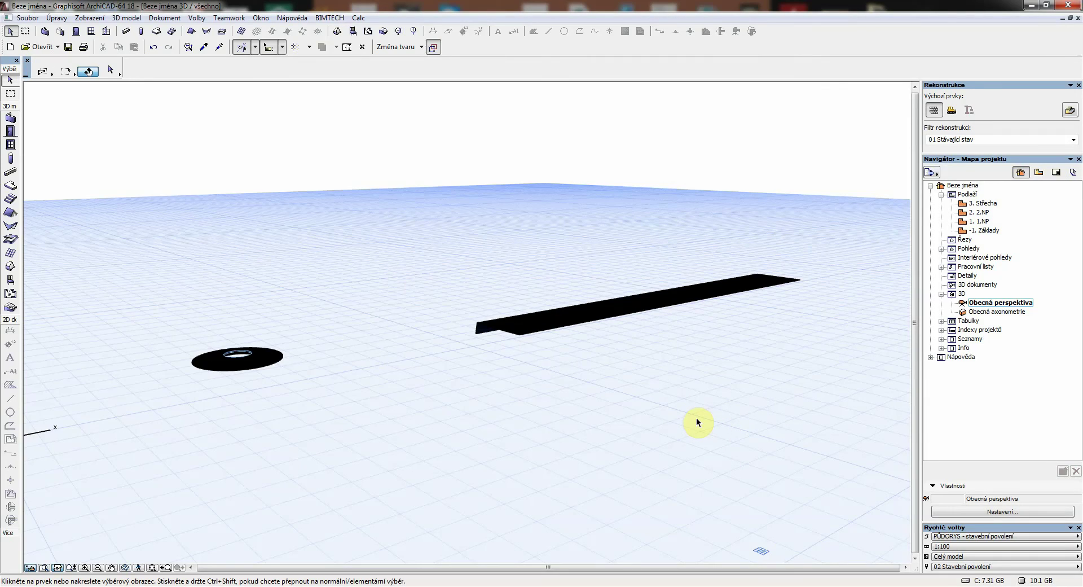
pyautogui.press('F2')
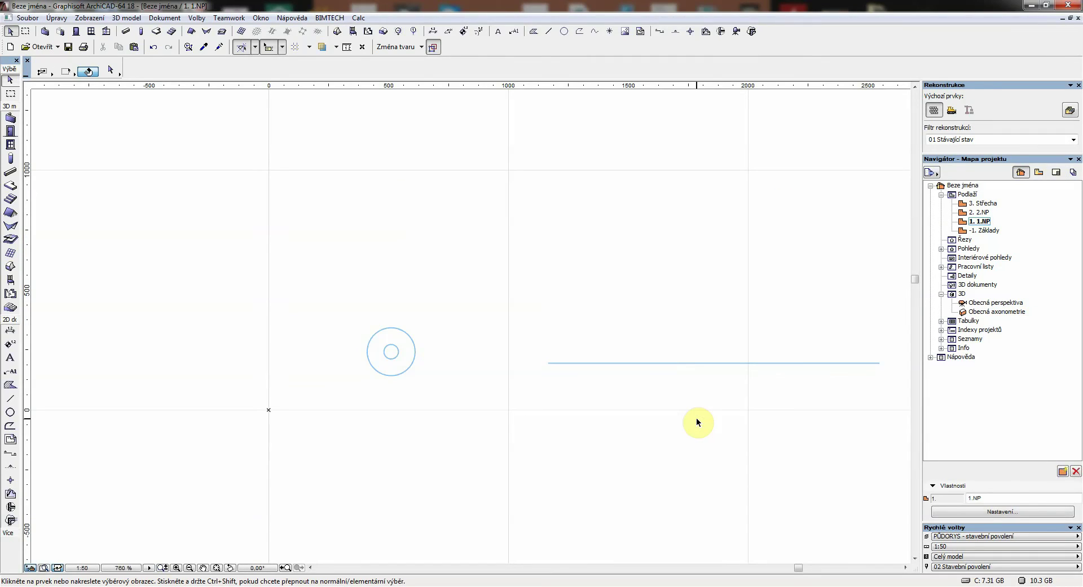